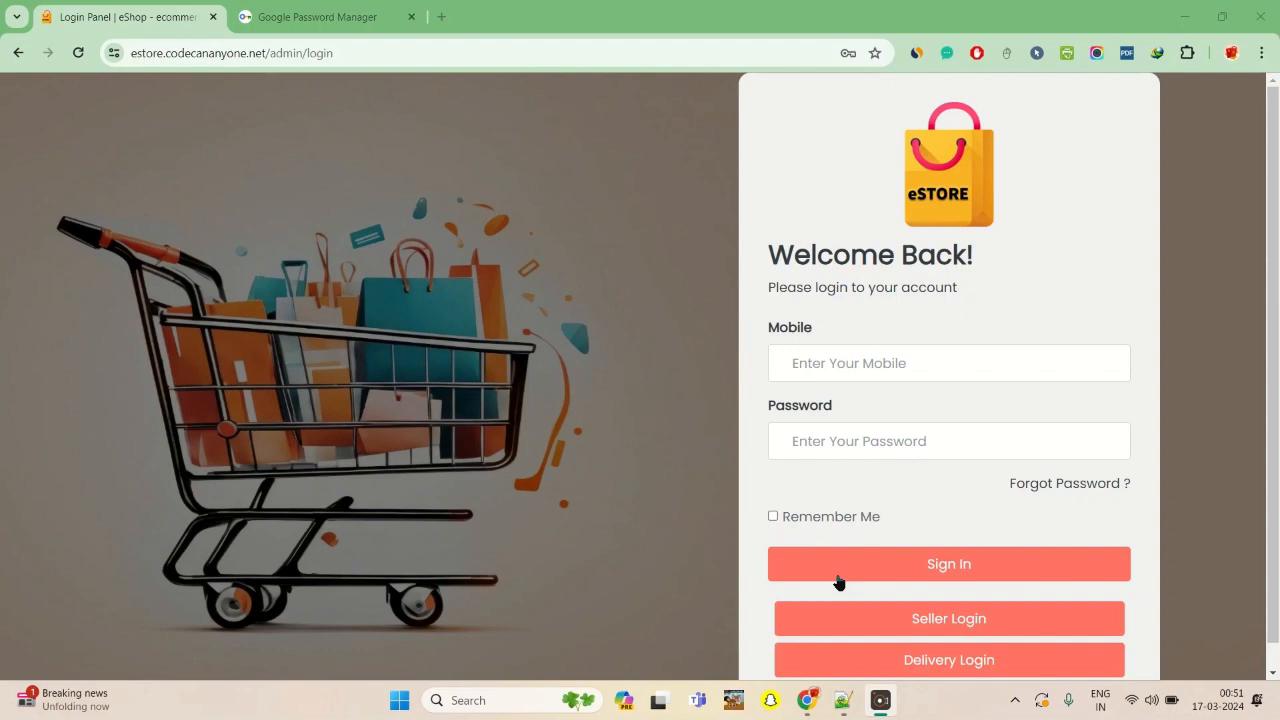
- Highlight the admin segment of the login page's web address
click(281, 53)
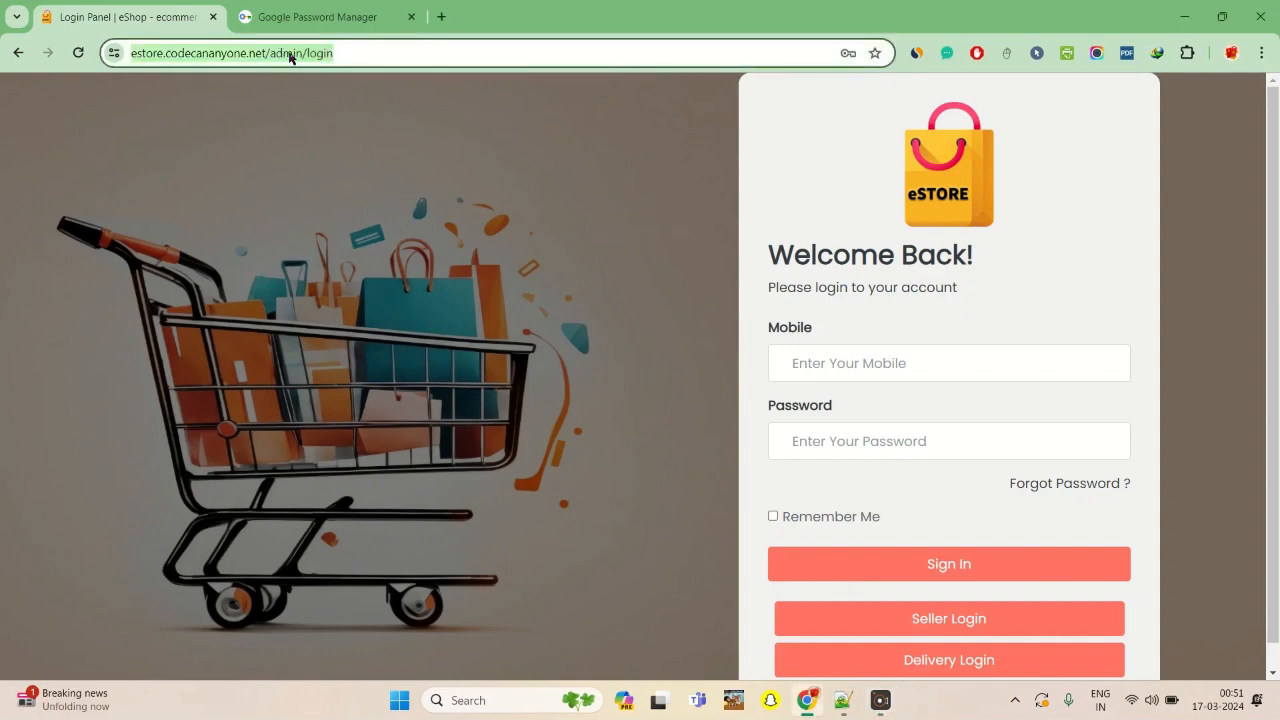
click(289, 57)
drag(308, 53, 340, 58)
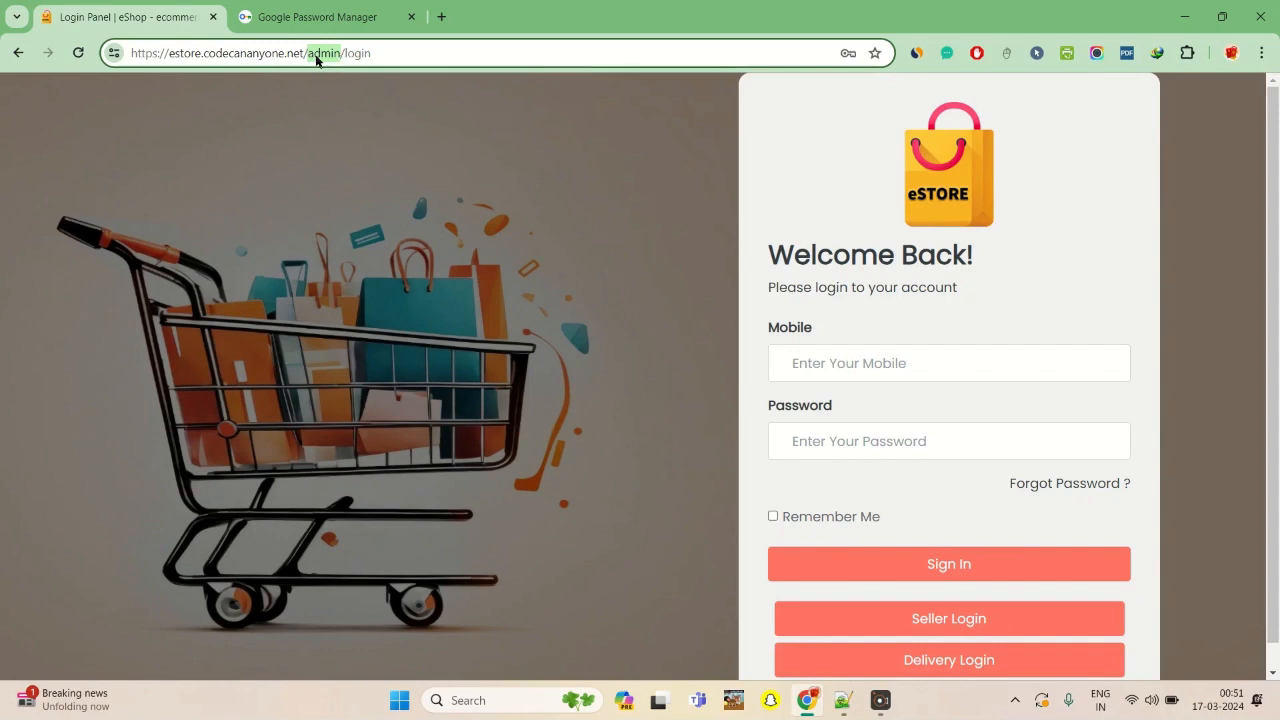
click(399, 112)
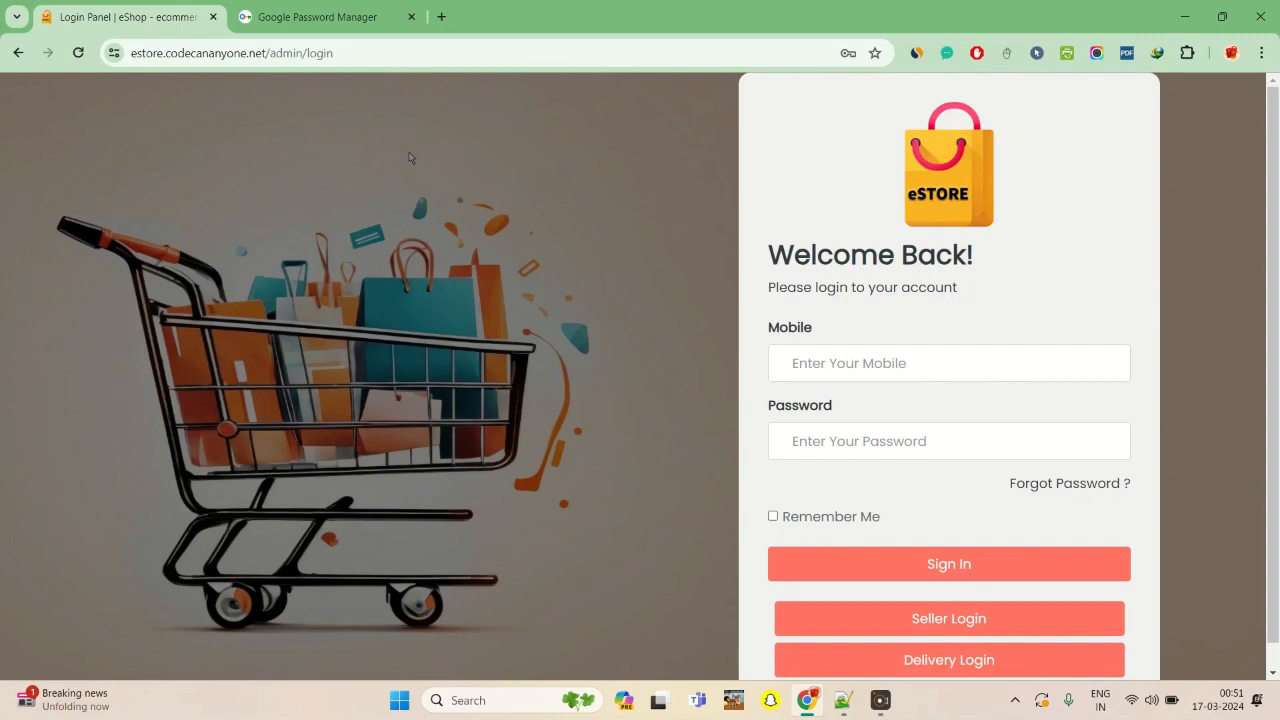
- Sign in to the admin panel with the account's mobile number and password, with Remember Me enabled
click(859, 364)
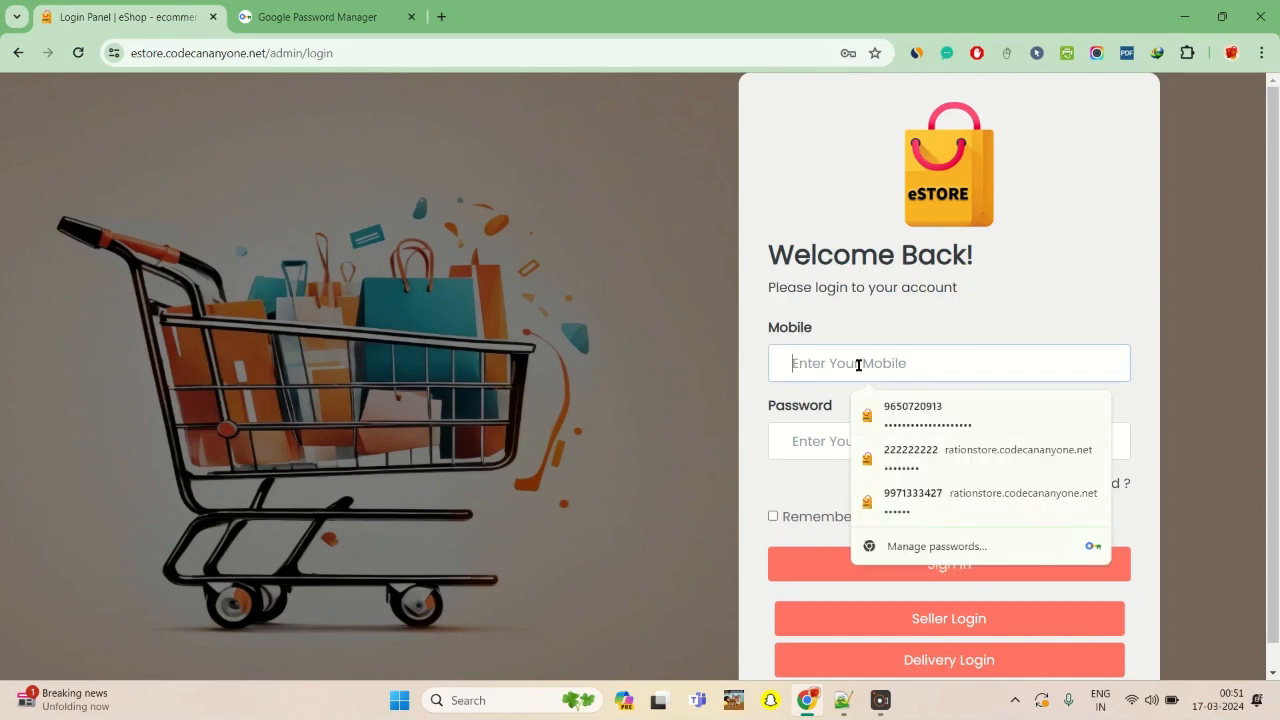
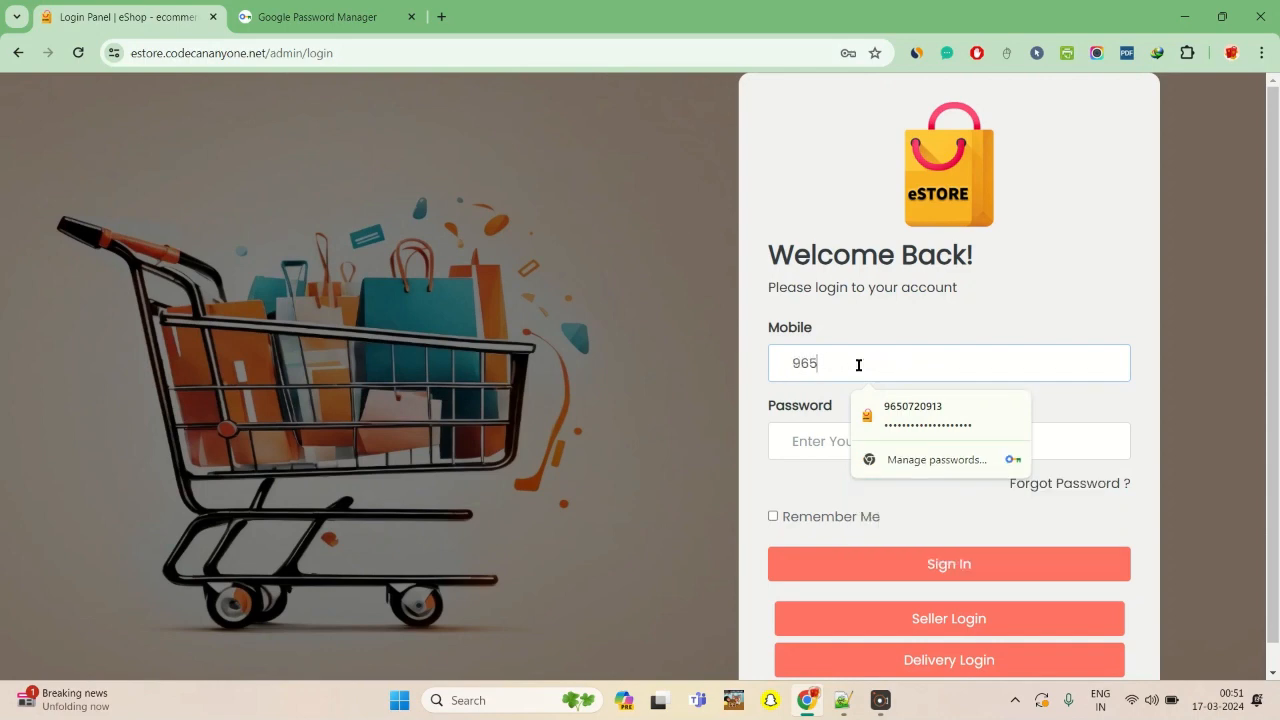
click(820, 443)
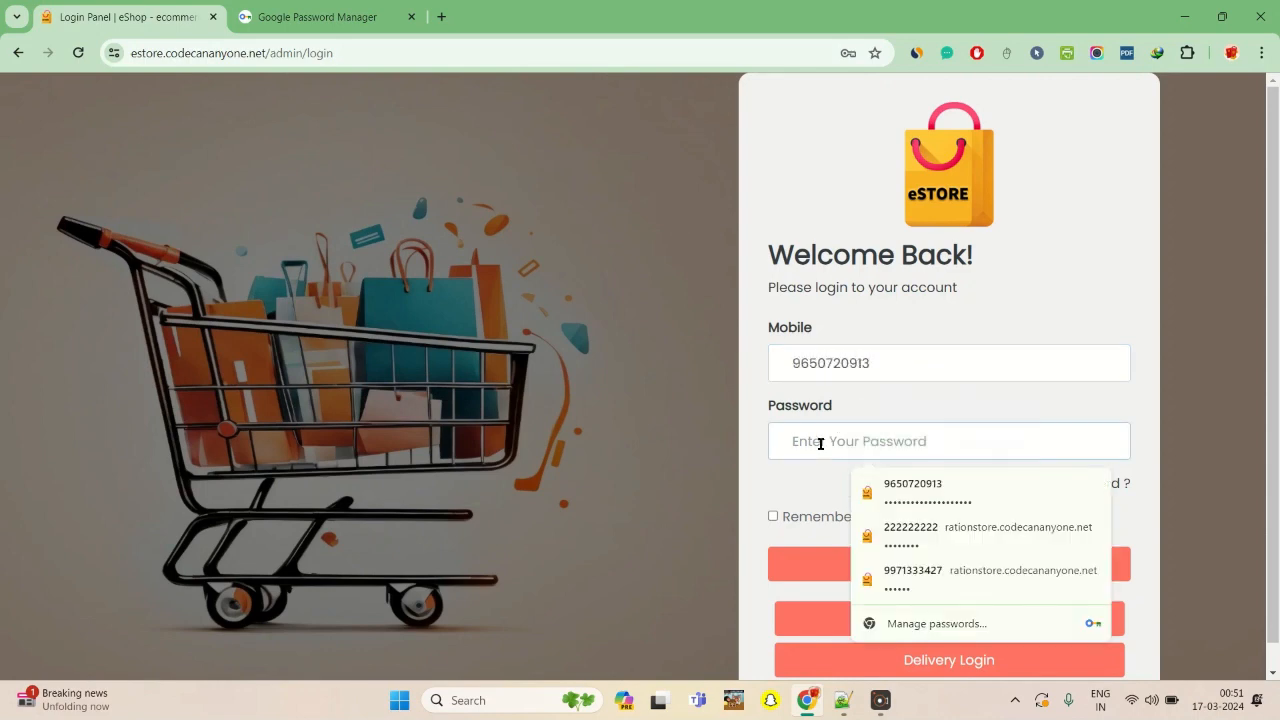
key(ctrl+v)
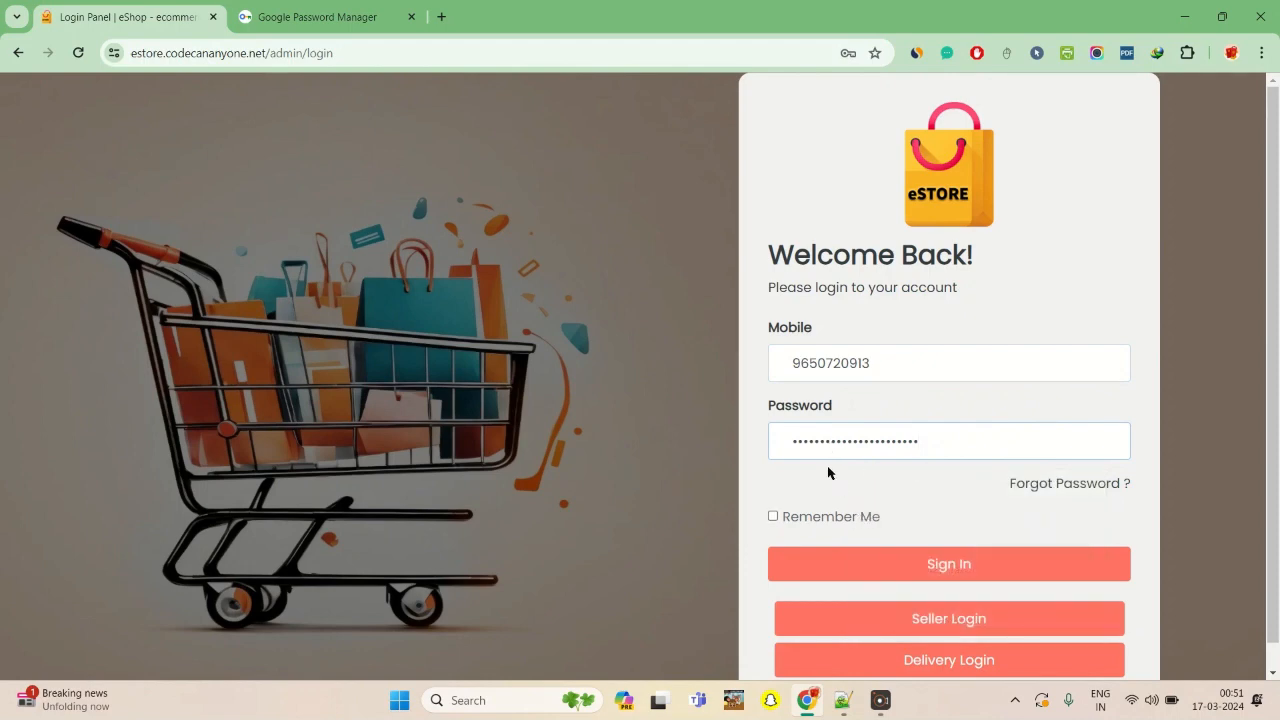
click(801, 520)
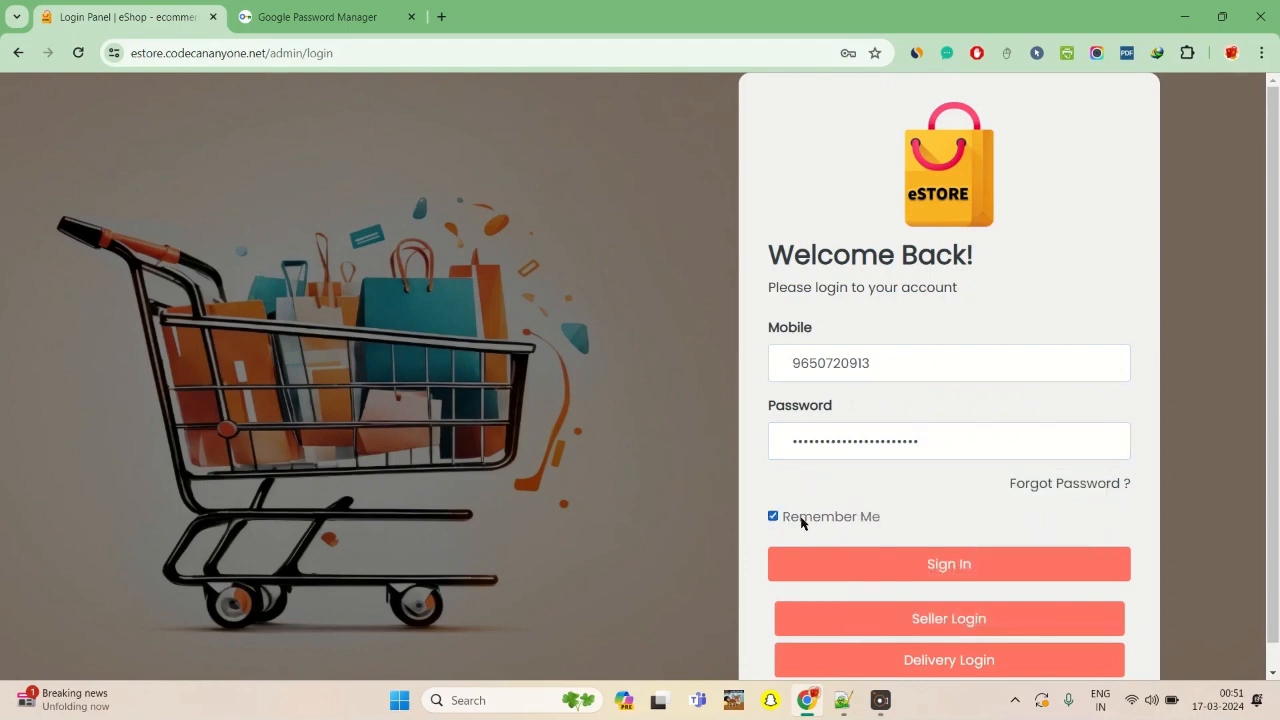
click(950, 564)
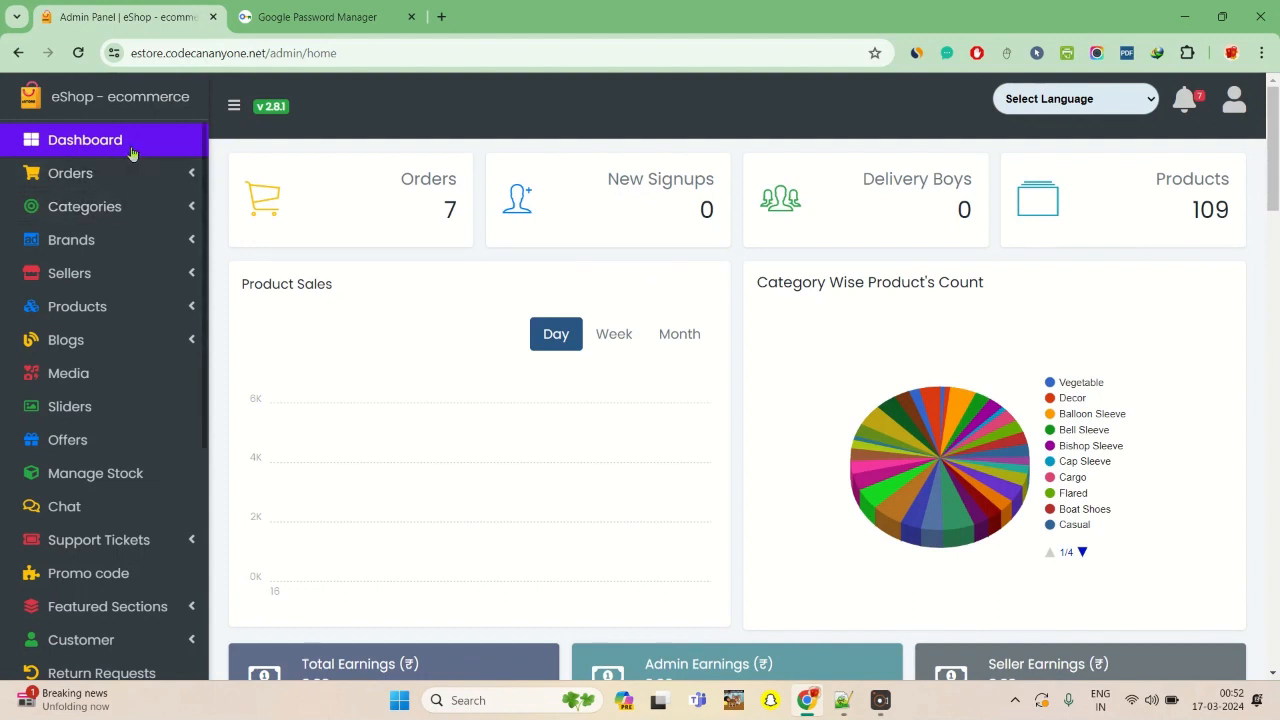
- Open the form for adding a new seller from the seller management page
click(115, 276)
click(105, 307)
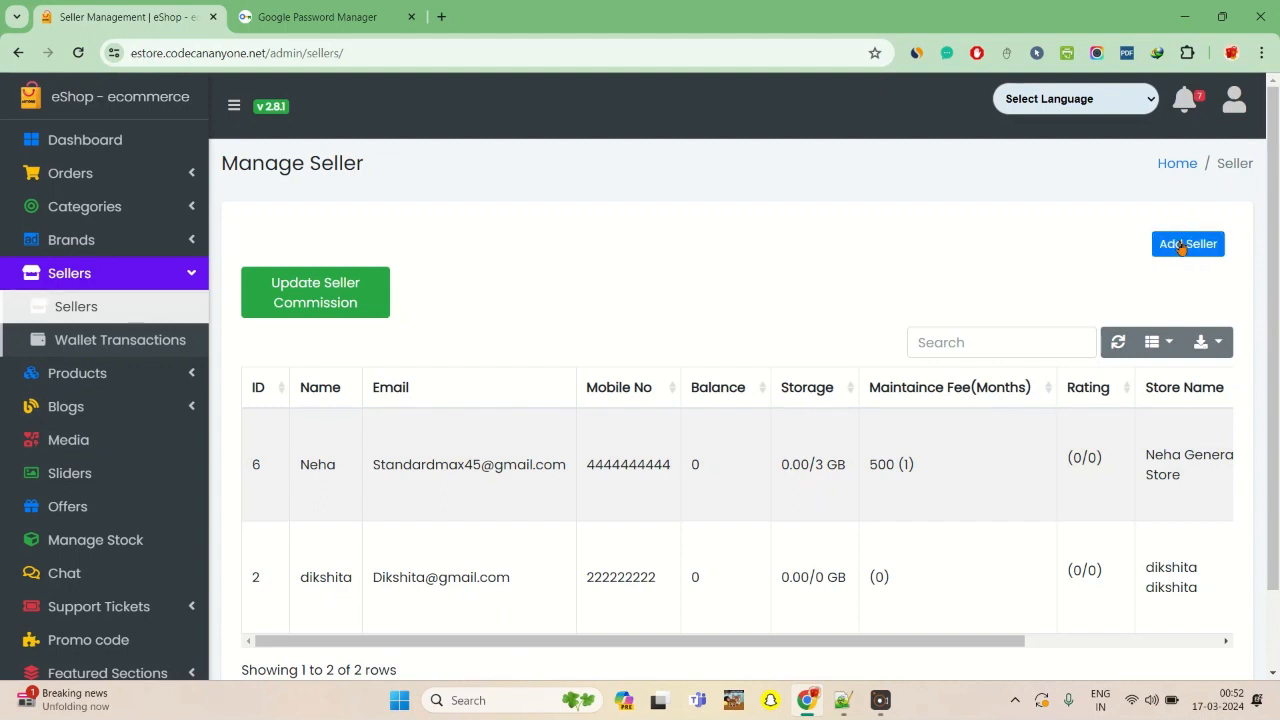
click(1180, 247)
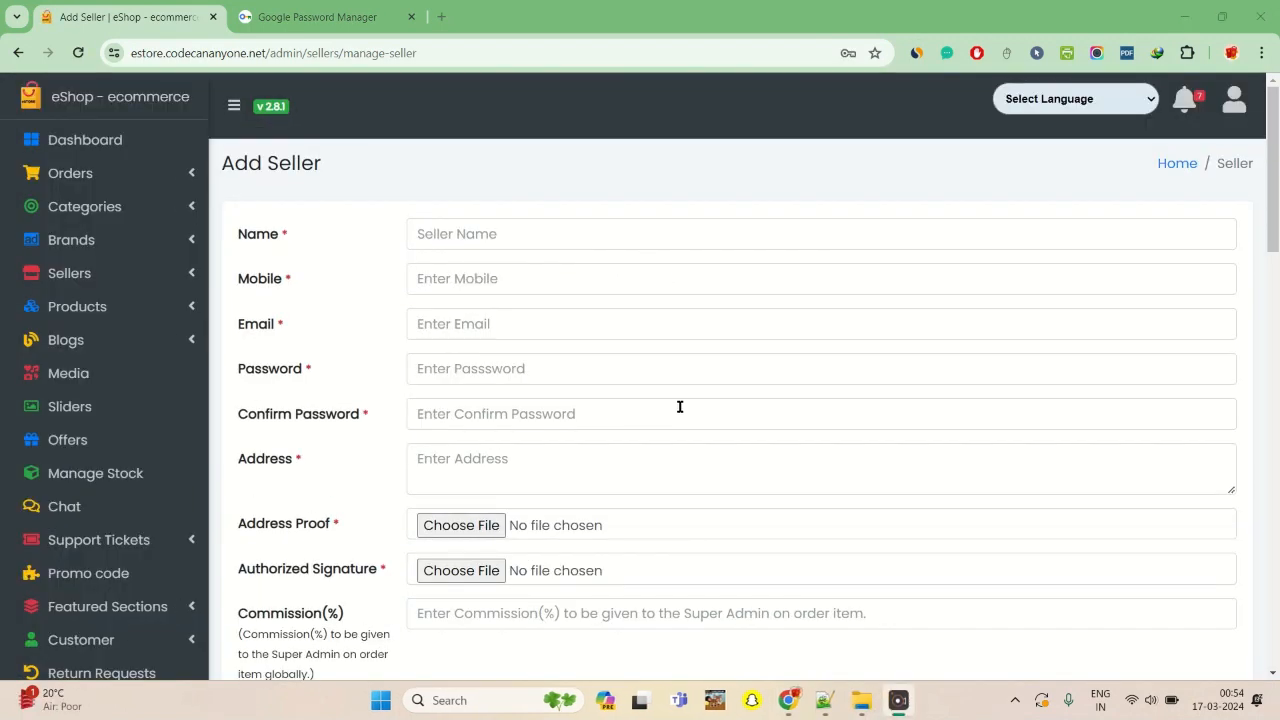
- Enter the new seller's full name and mobile number
click(604, 237)
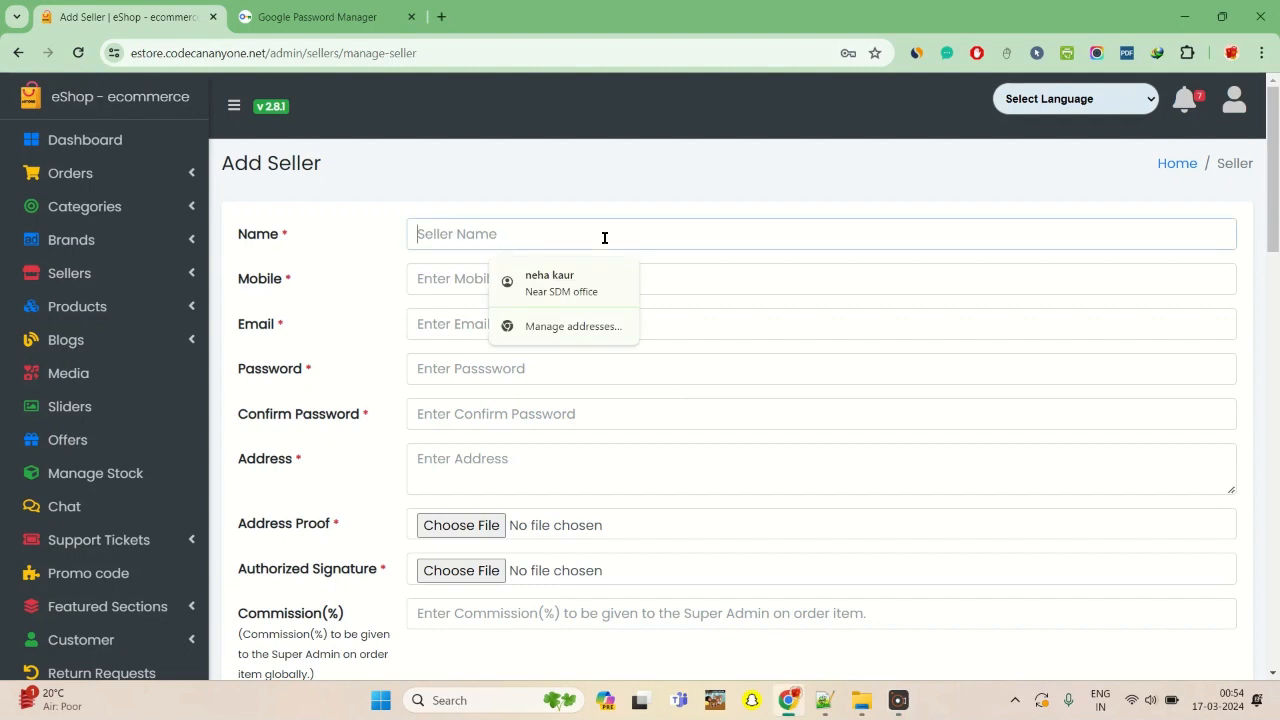
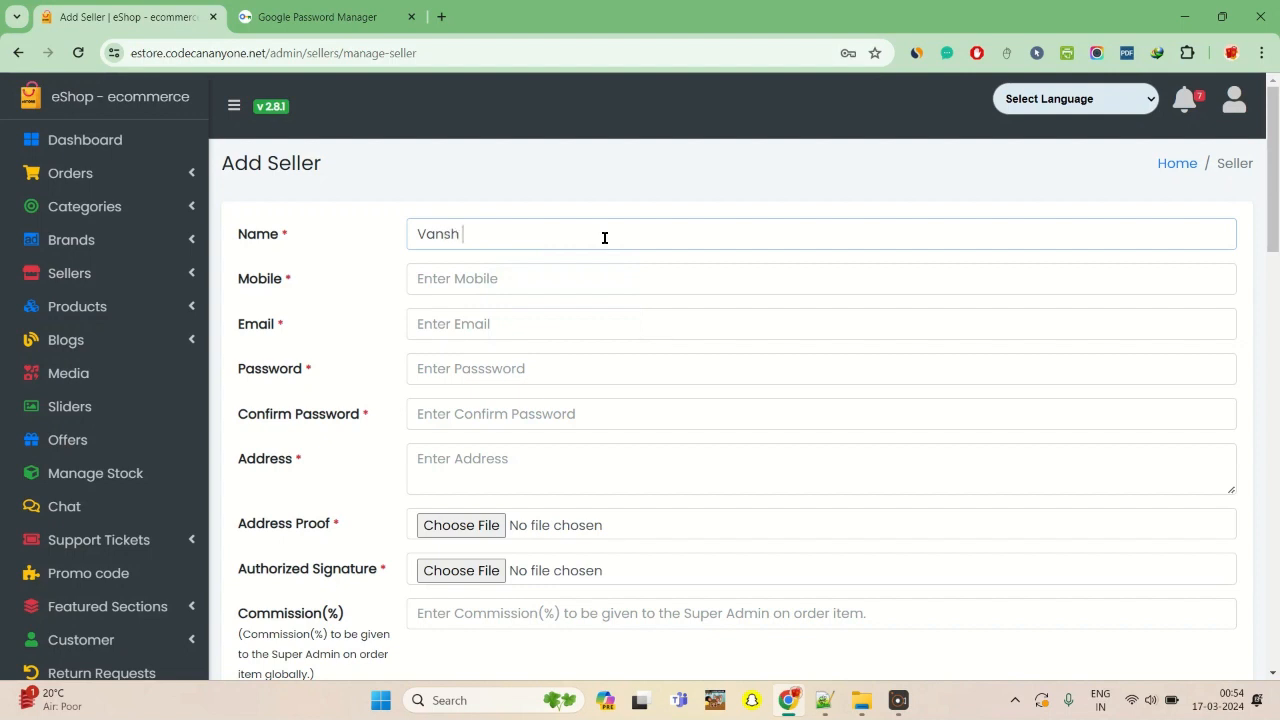
click(607, 288)
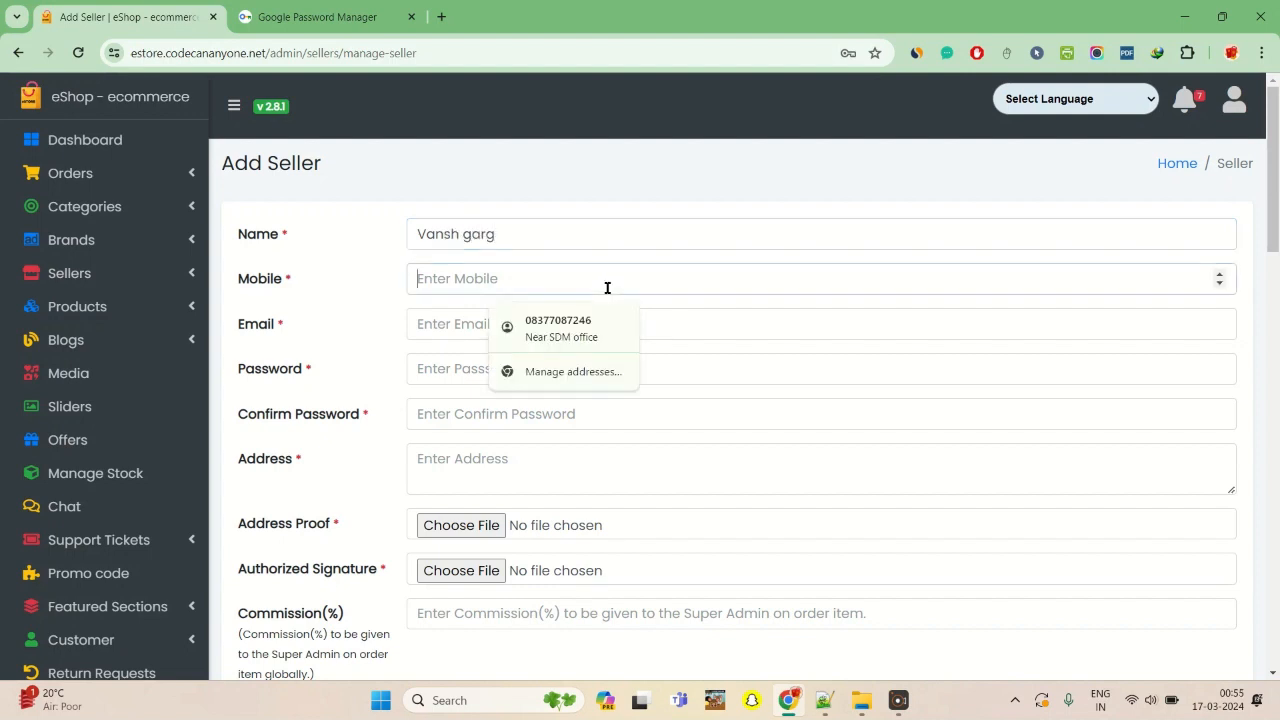
text(1234567890)
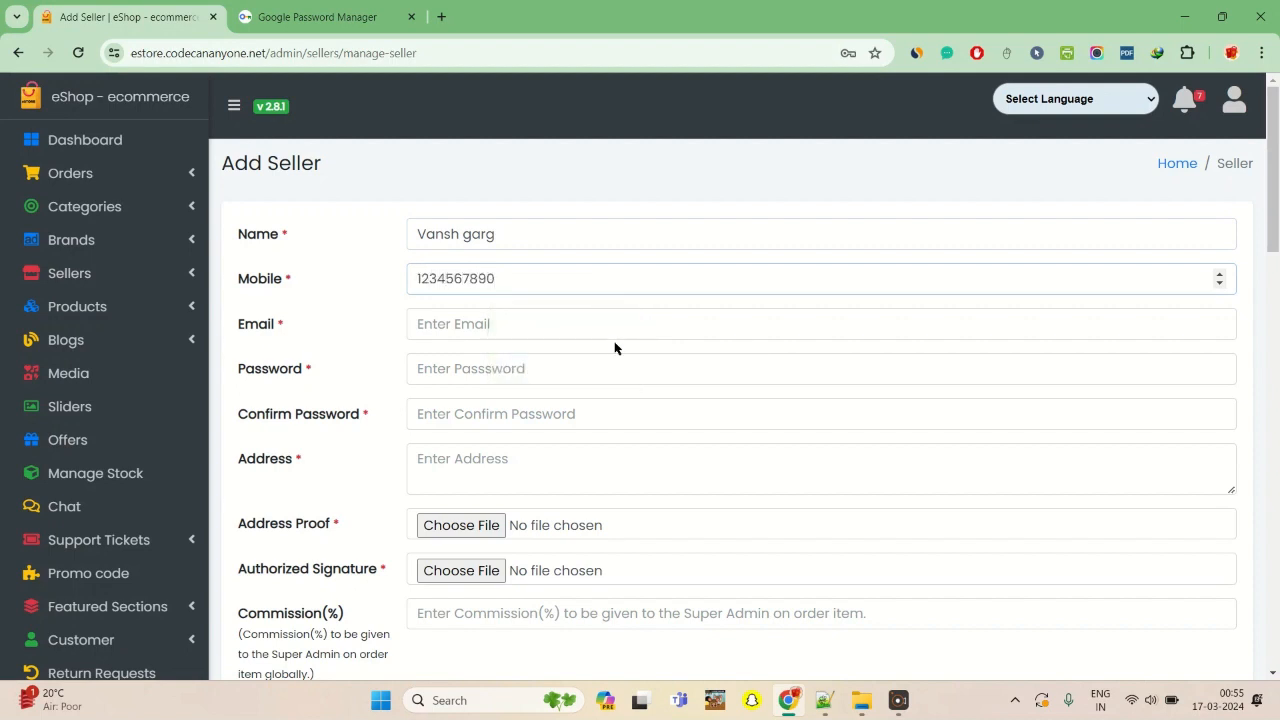
- Fill in the seller's email, reusing the first name from the name field
click(599, 330)
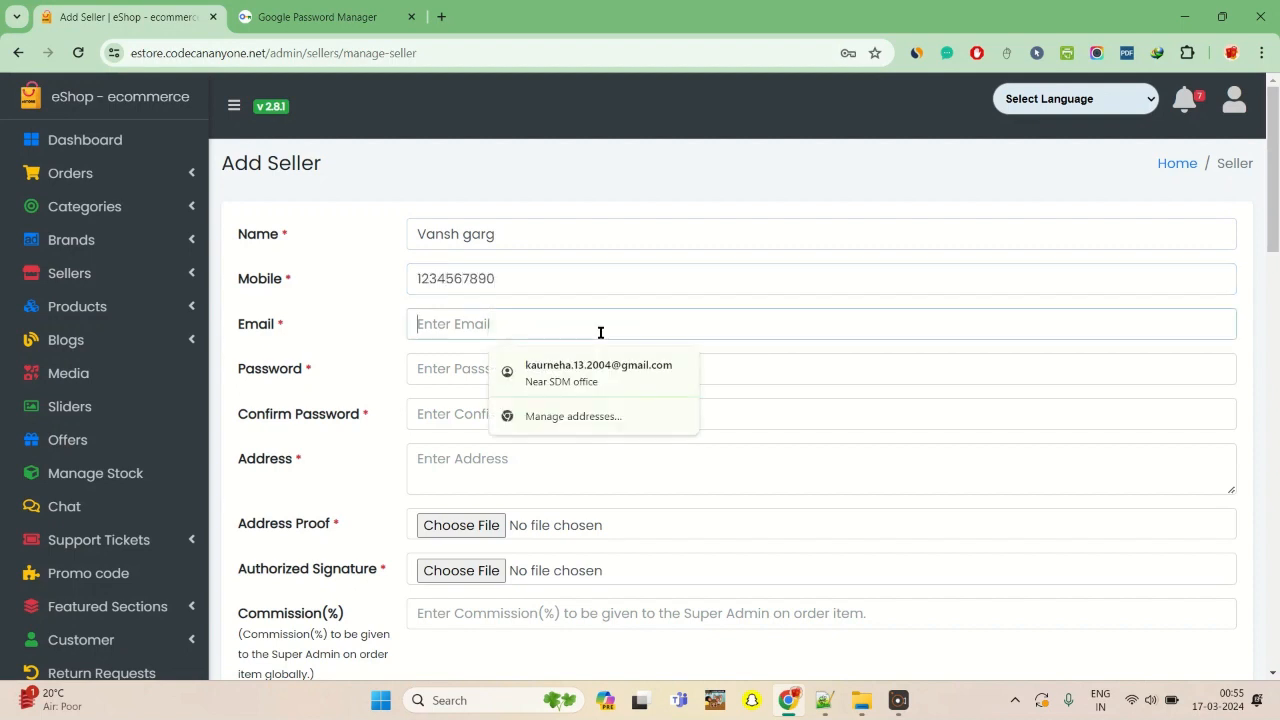
double_click(436, 228)
key(ctrl+c)
click(503, 317)
key(ctrl+v)
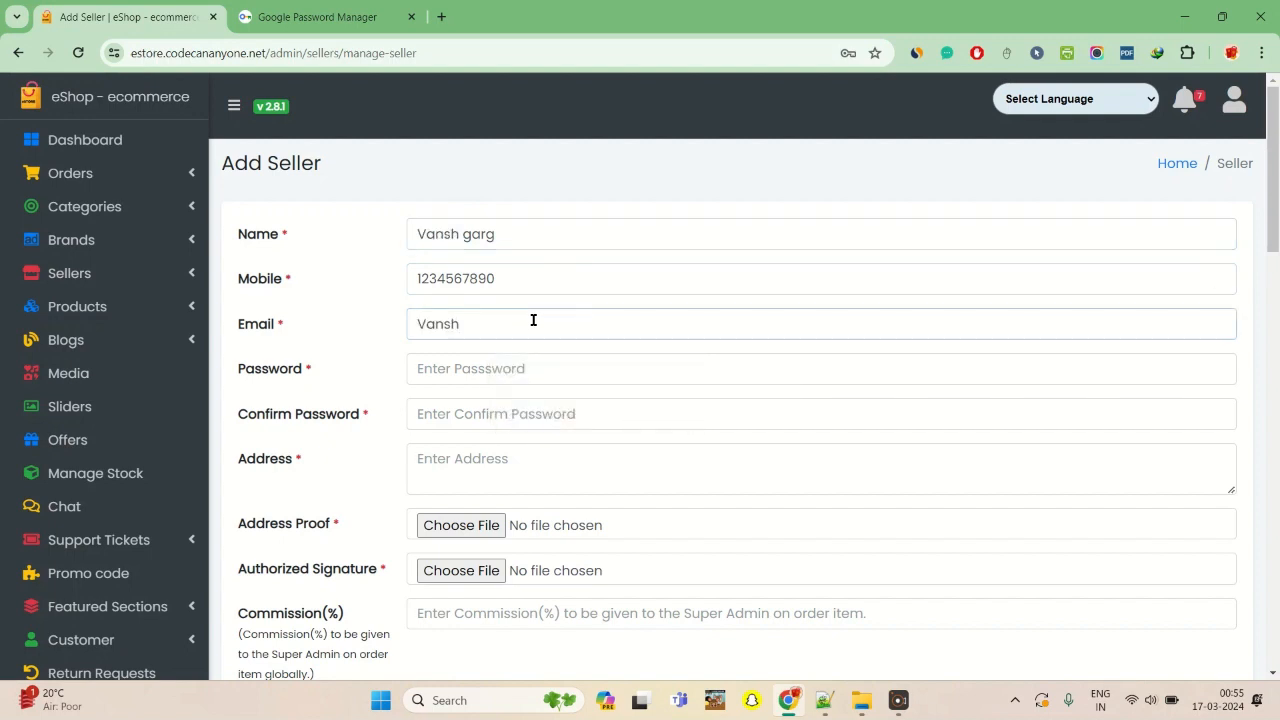
text(@gmail.com)
- Enter the seller's account password and repeat it in the confirmation field
click(571, 369)
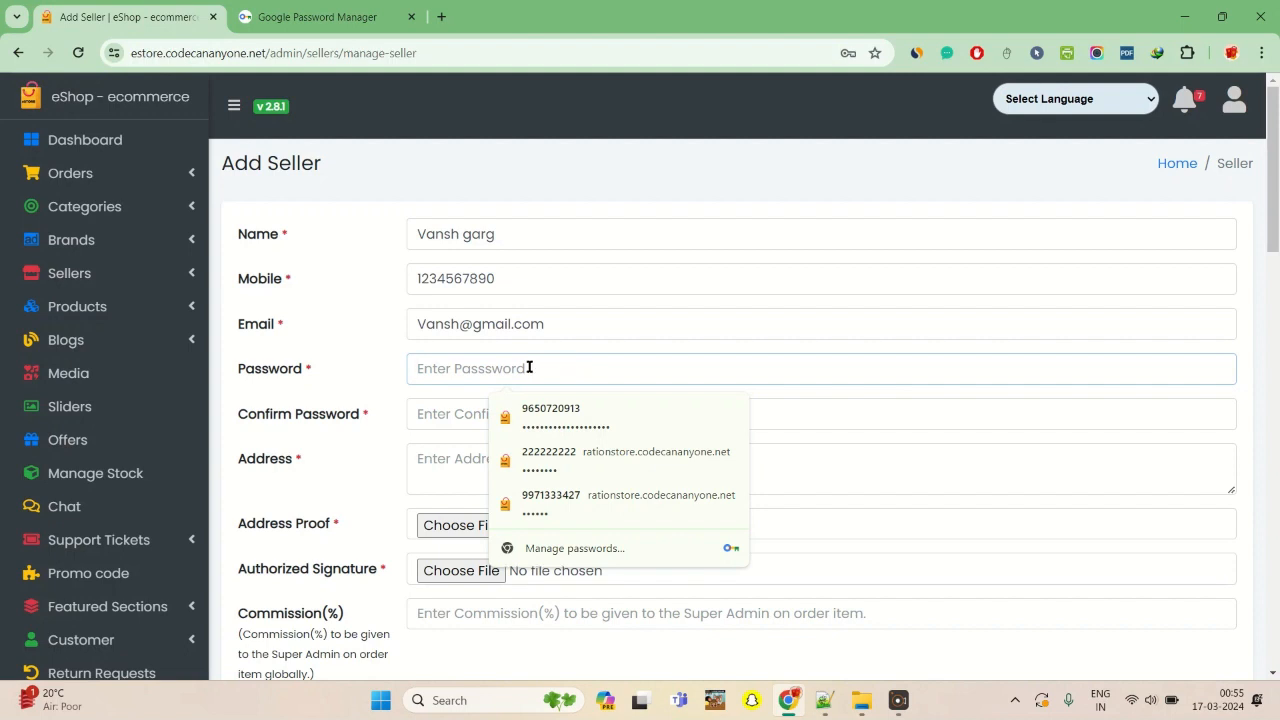
text(••••••)
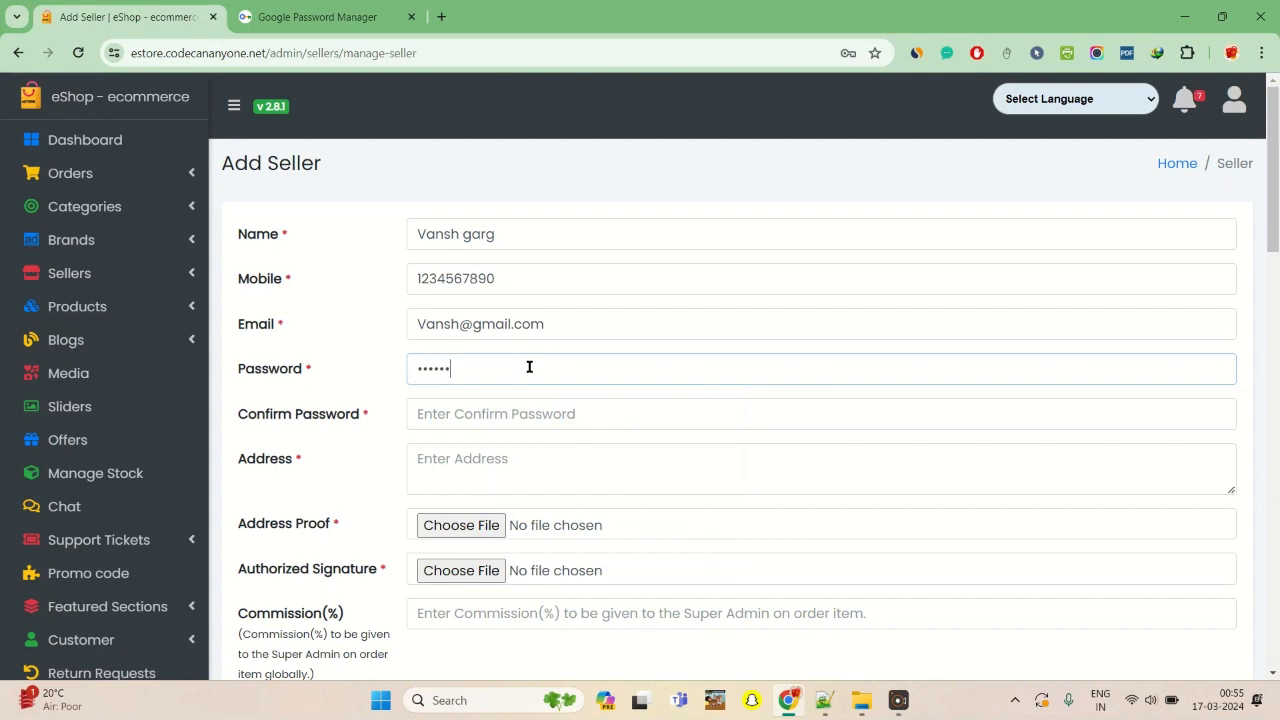
click(570, 414)
text(••••••)
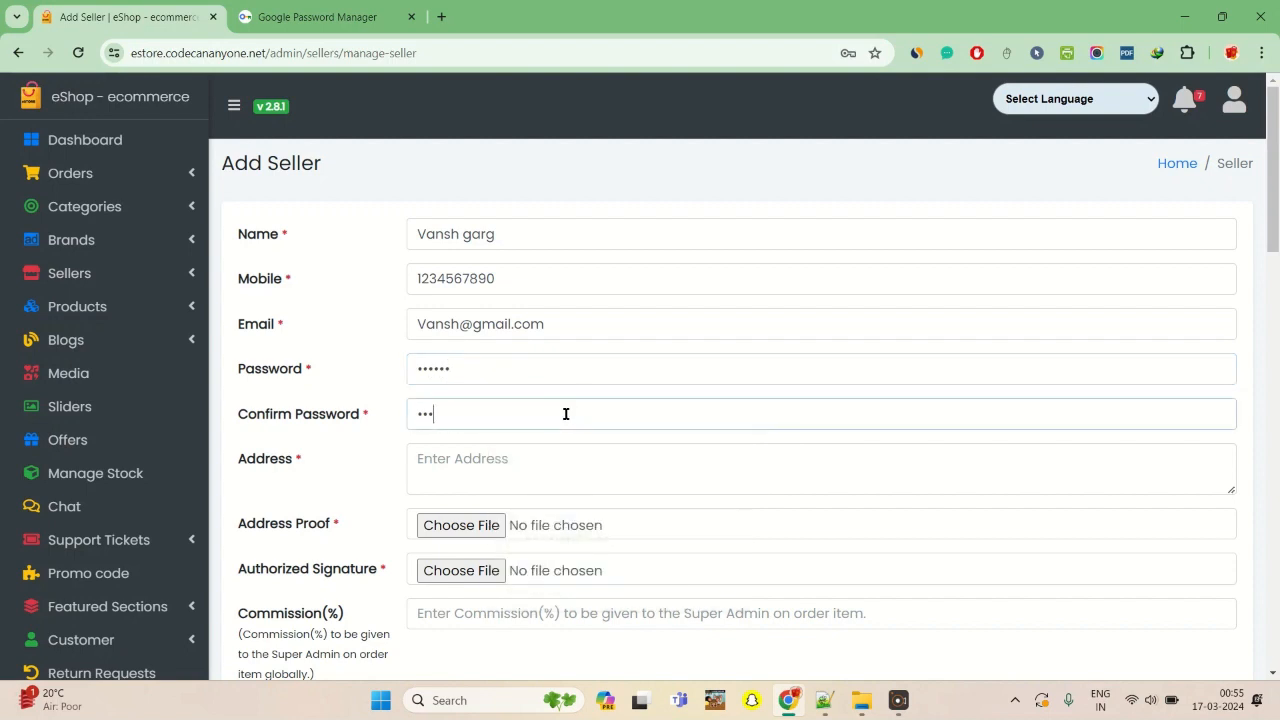
- Fill in the seller's address with the suggested entry and attach cake_01.jpg as the address proof
click(592, 456)
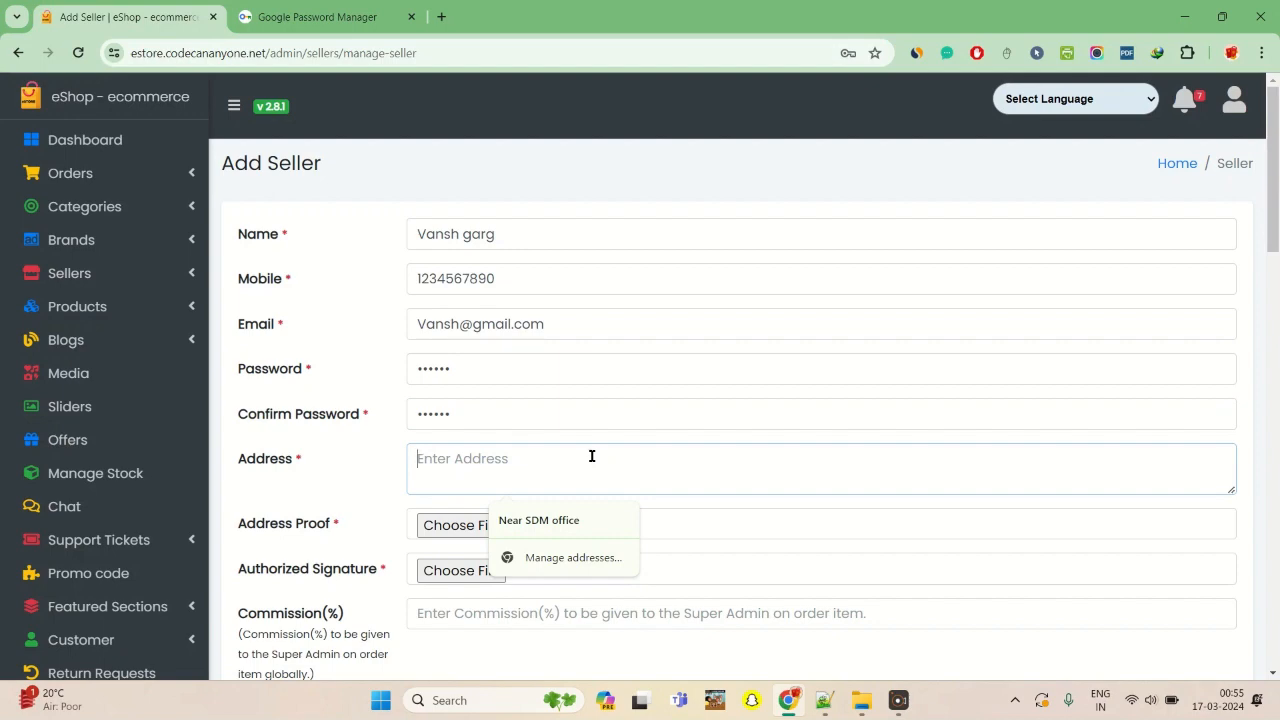
click(606, 531)
scroll(594, 441, down, 2)
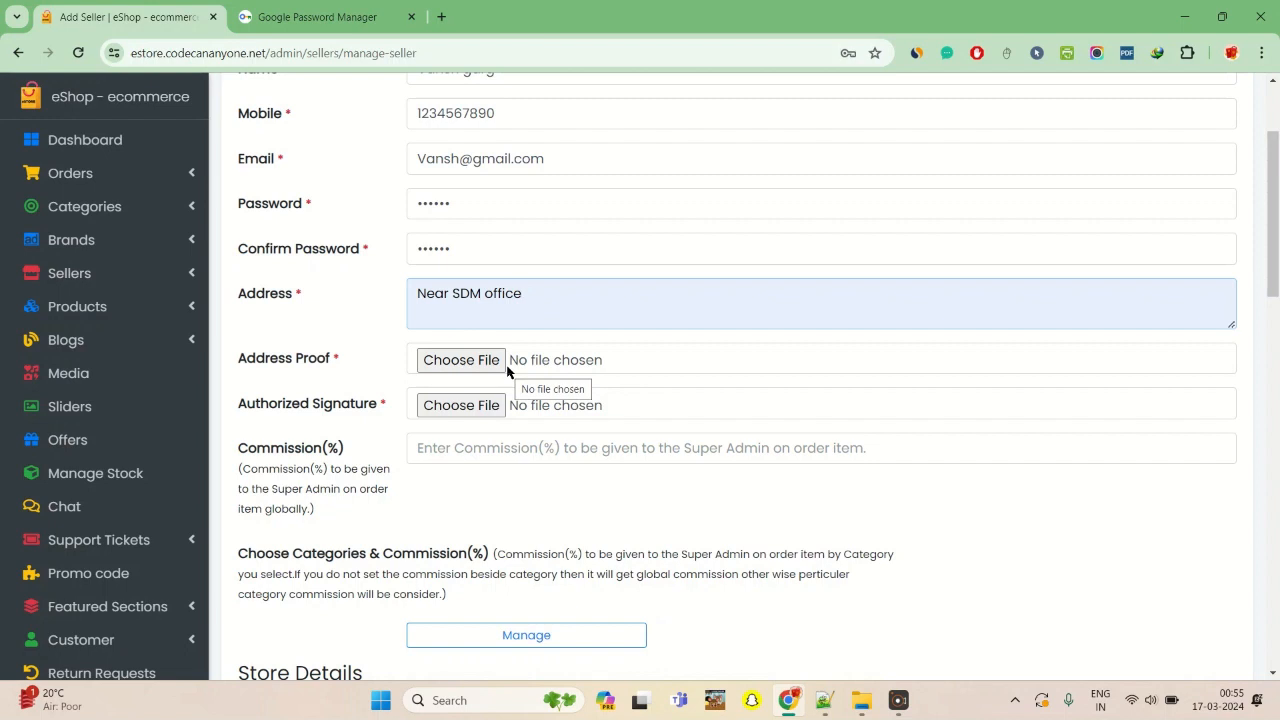
click(471, 362)
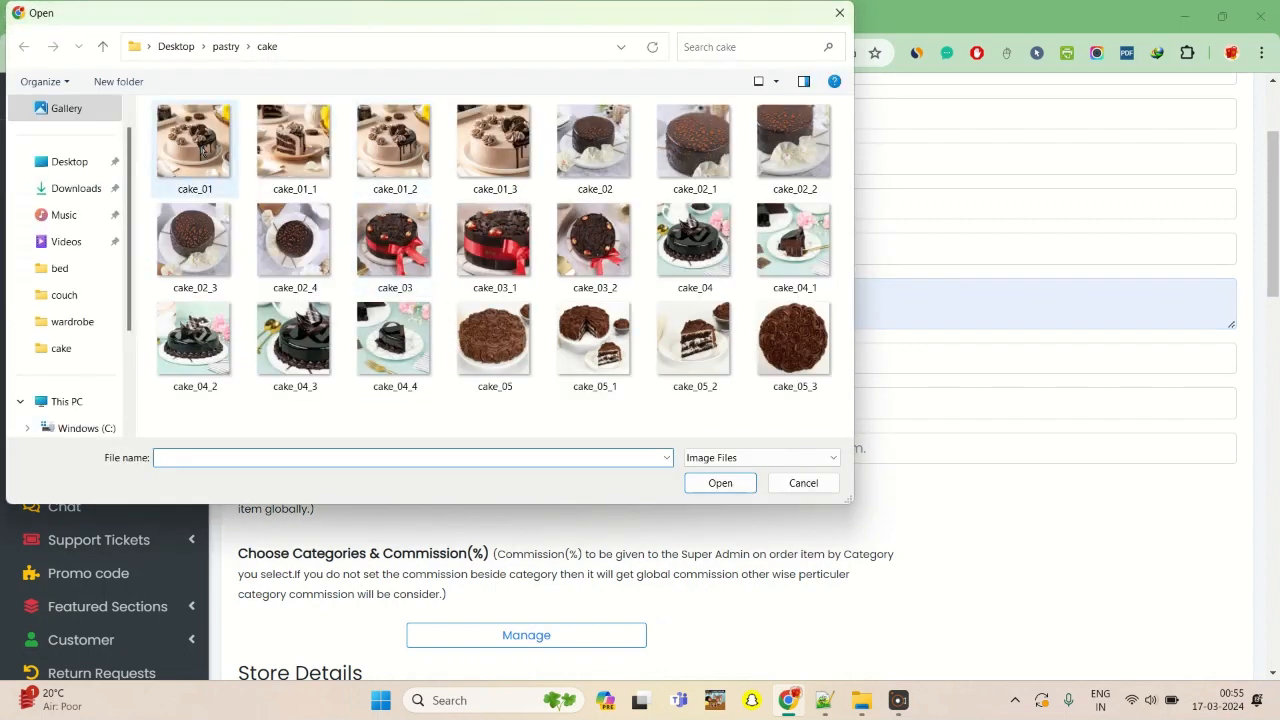
double_click(193, 140)
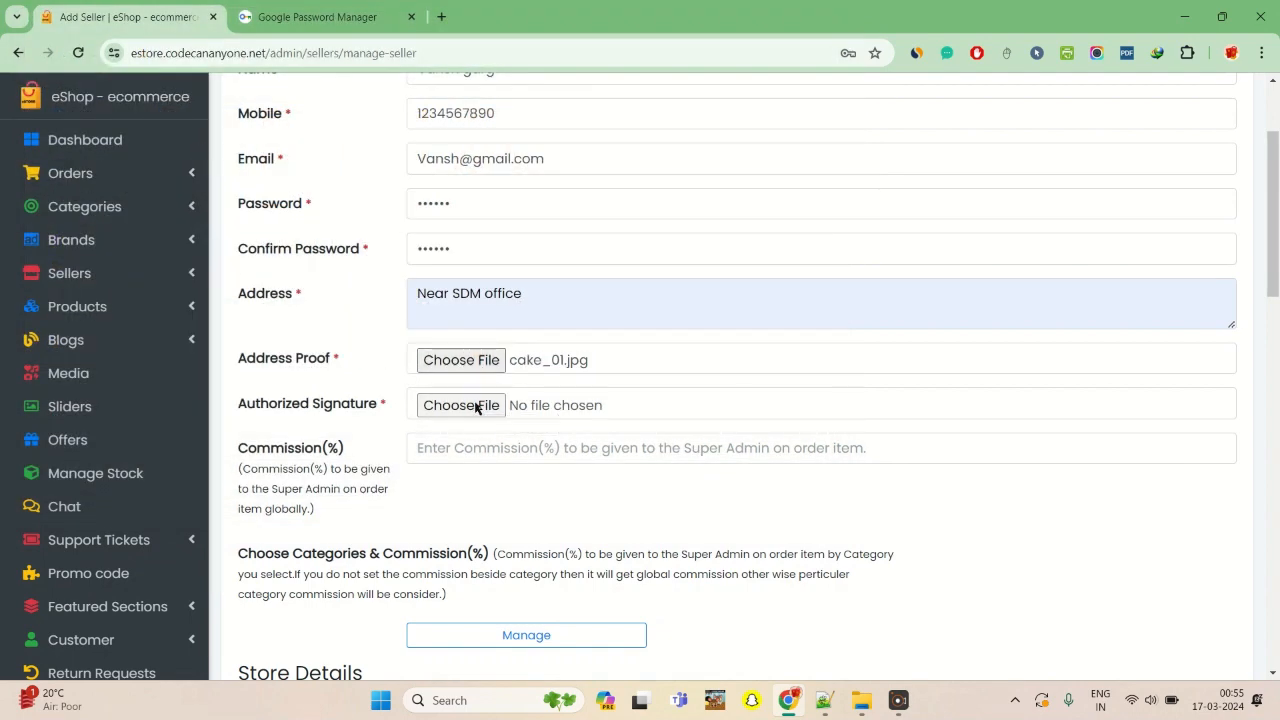
- Attach cake_01_1.jpg as the seller's authorized signature
click(477, 408)
click(323, 145)
double_click(323, 145)
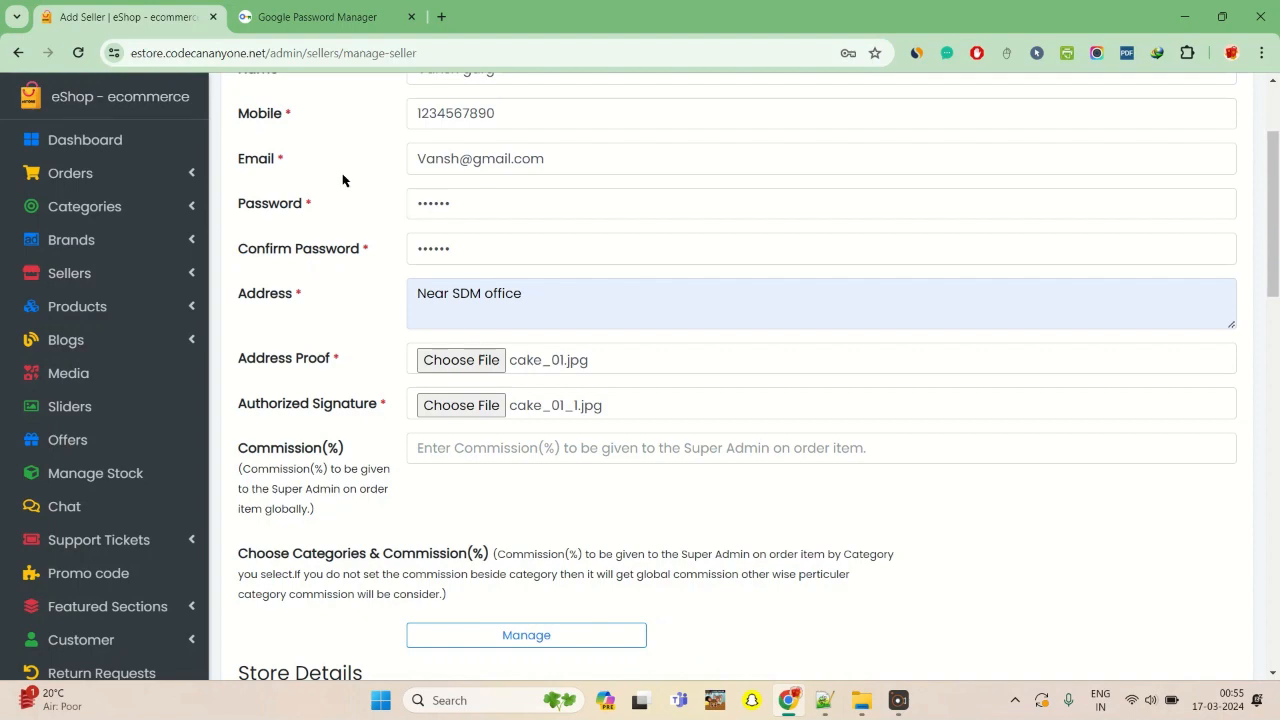
scroll(324, 244, up, 2)
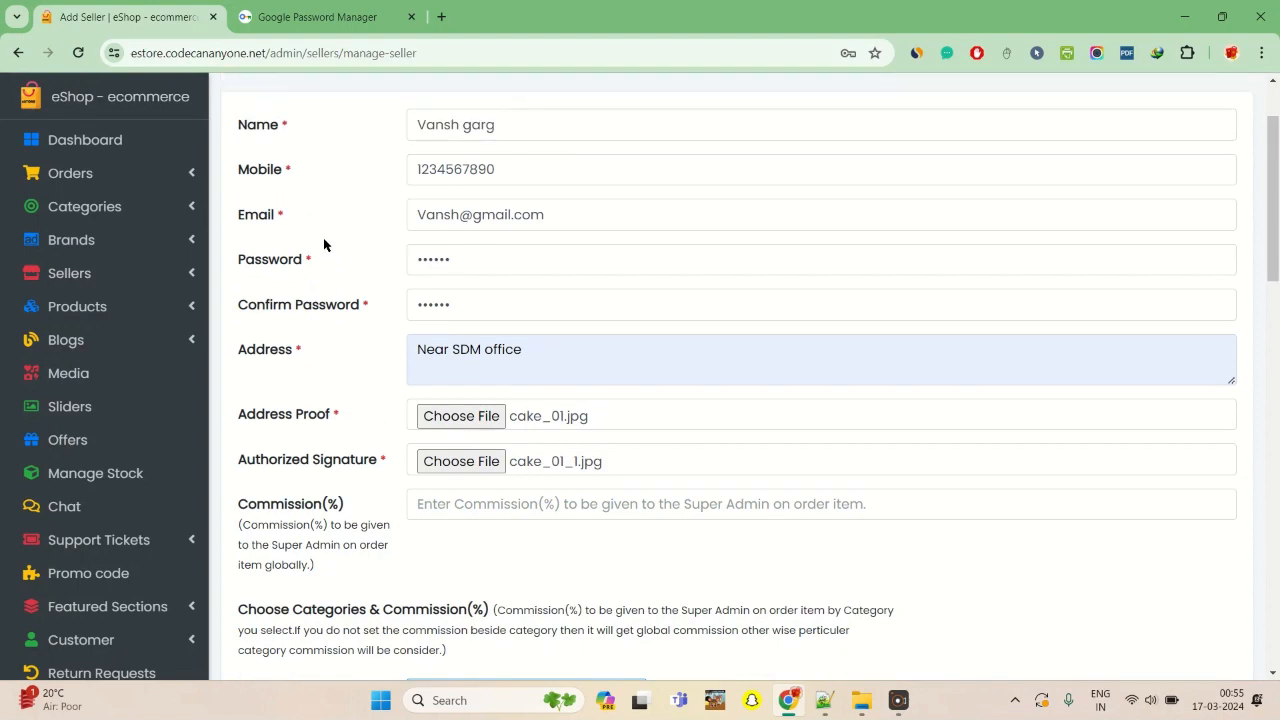
scroll(324, 244, down, 1)
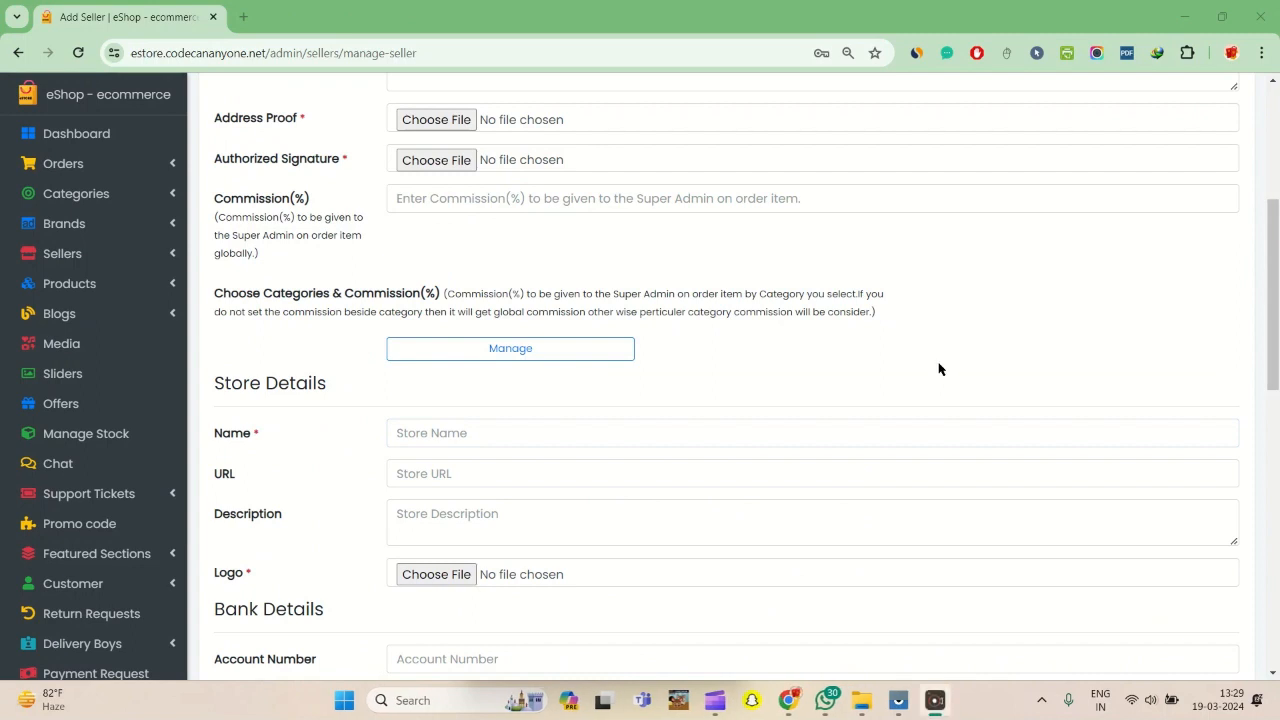
click(546, 202)
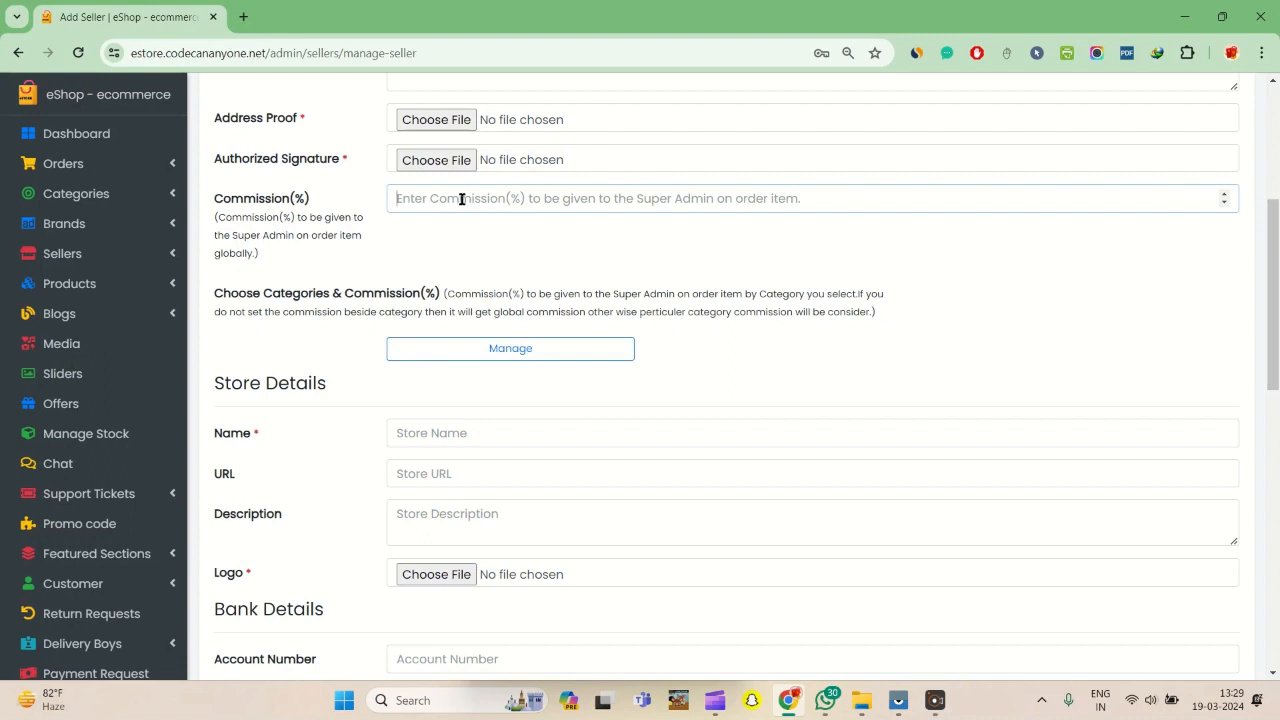
text(10)
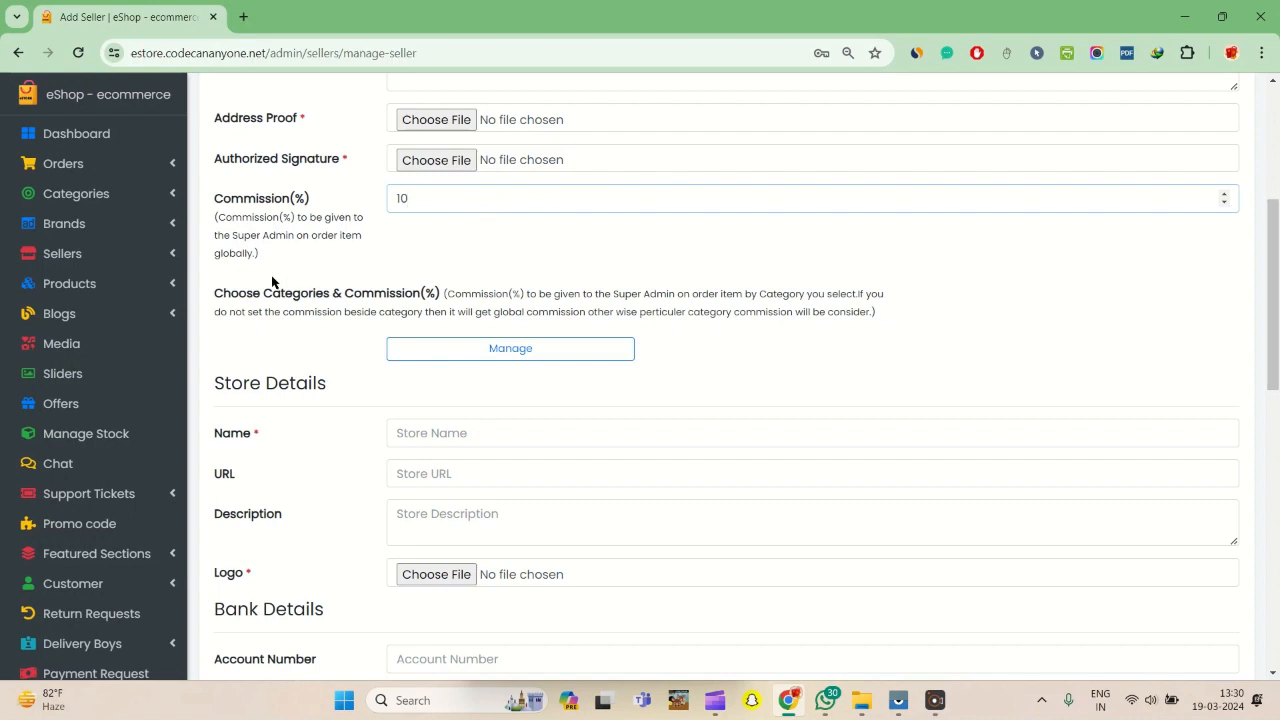
key(BackSpace)
key(BackSpace)
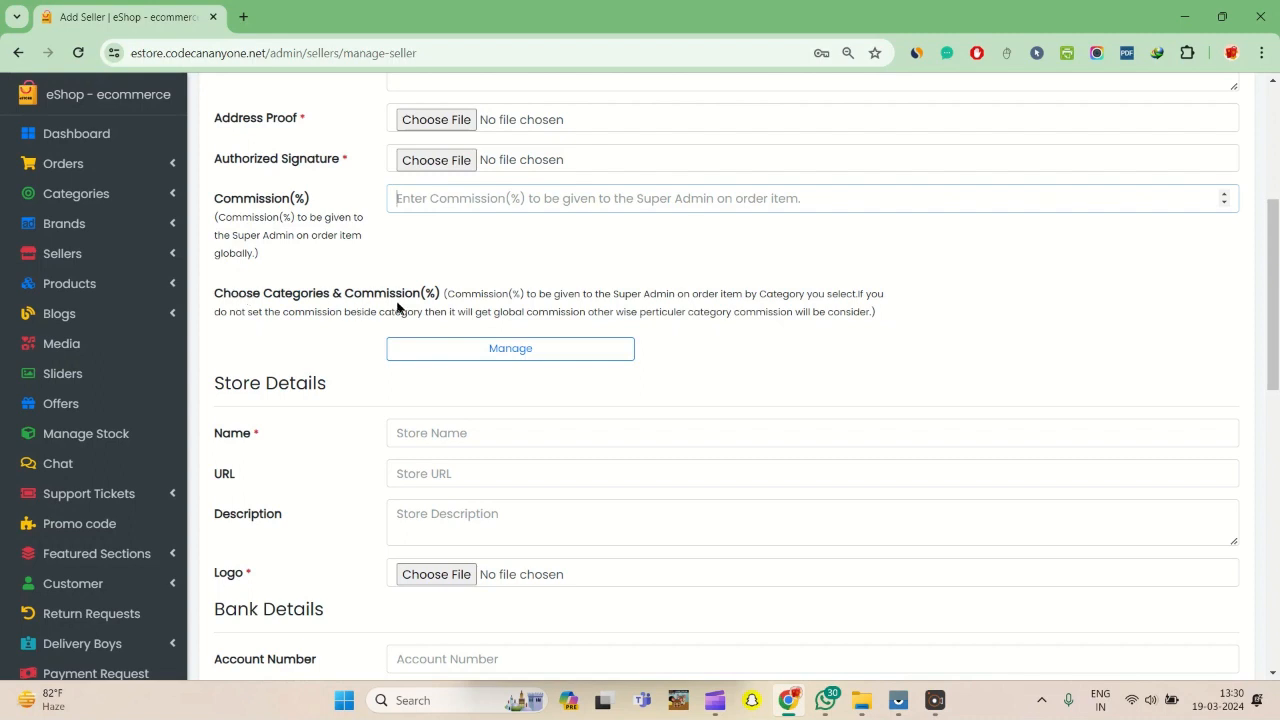
- Set the seller's category commissions to 5% for Footwears and 10% for Clothings
click(521, 350)
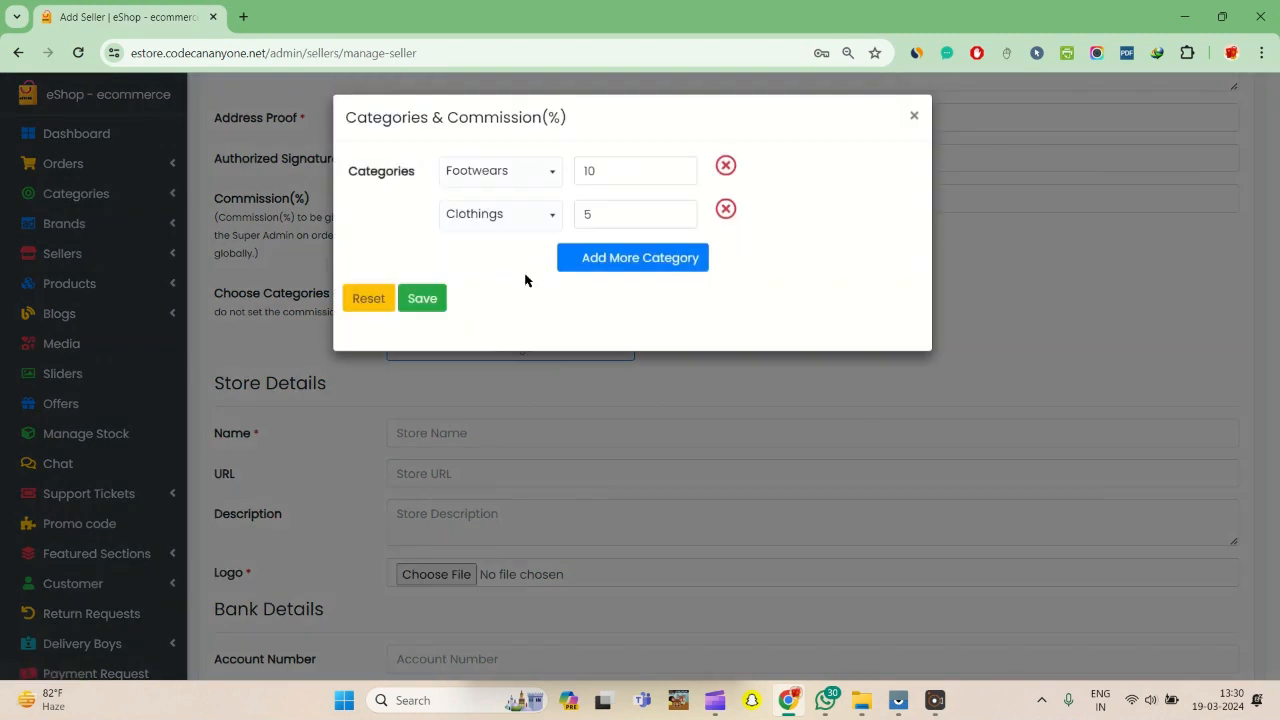
click(530, 177)
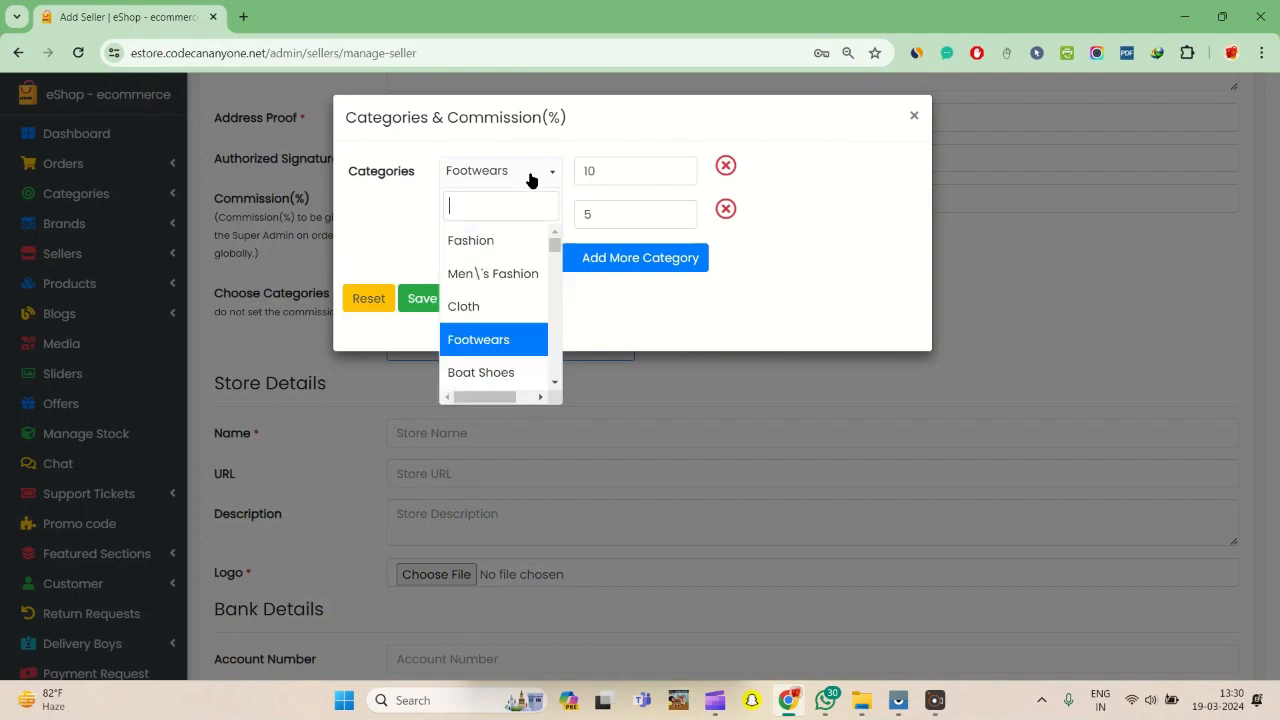
click(510, 177)
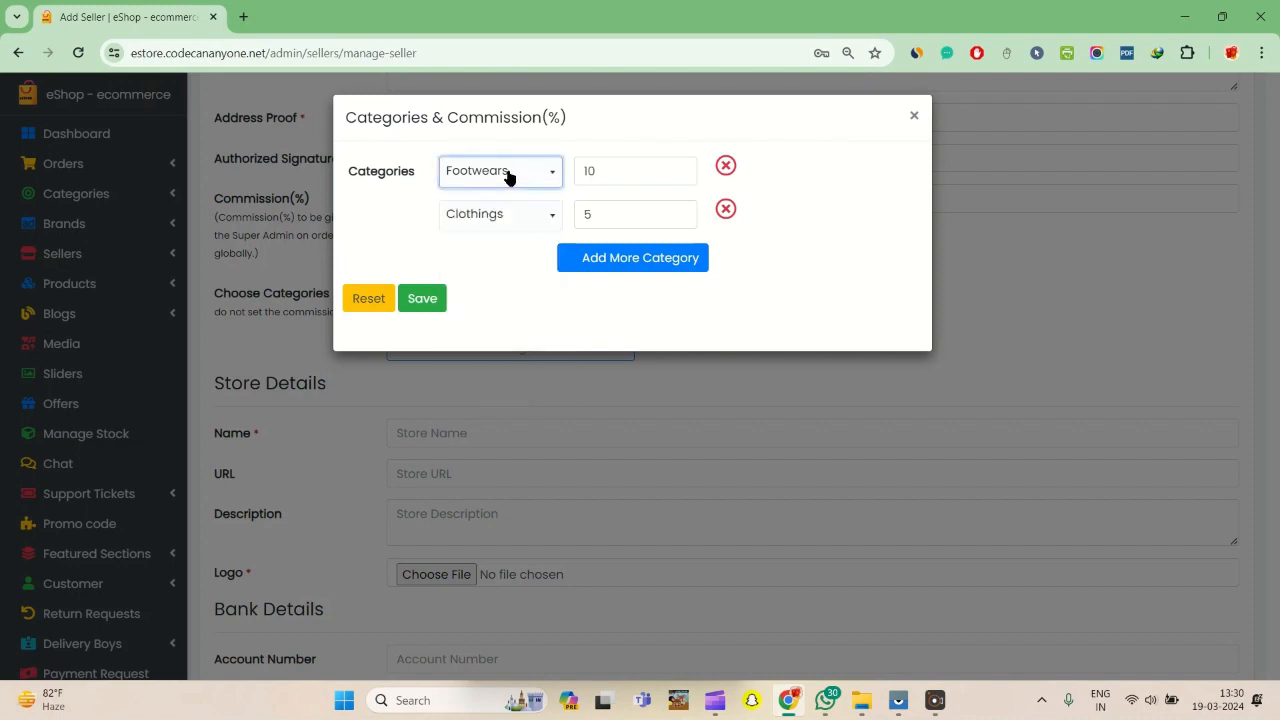
click(648, 166)
key(BackSpace)
key(BackSpace)
text(5)
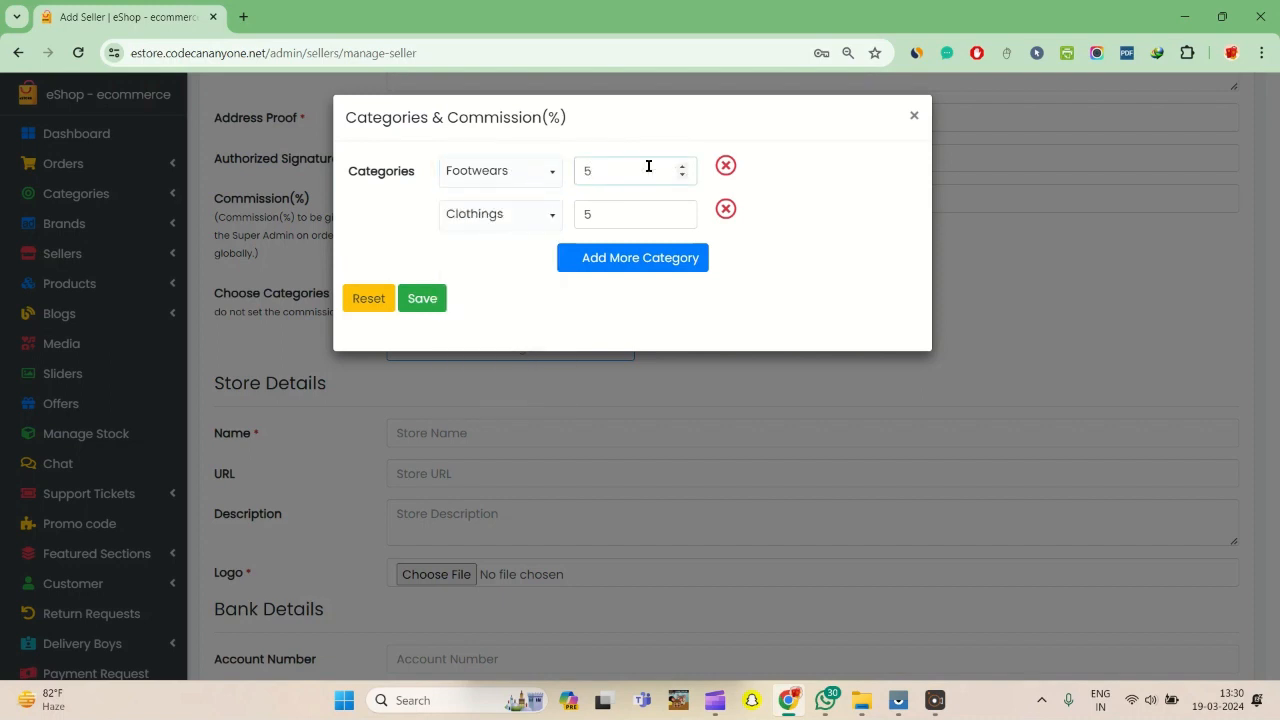
click(620, 210)
key(BackSpace)
text(10)
- Add the Traditional Jewellery category with a 20% commission and save the seller's category commissions
click(615, 259)
click(513, 255)
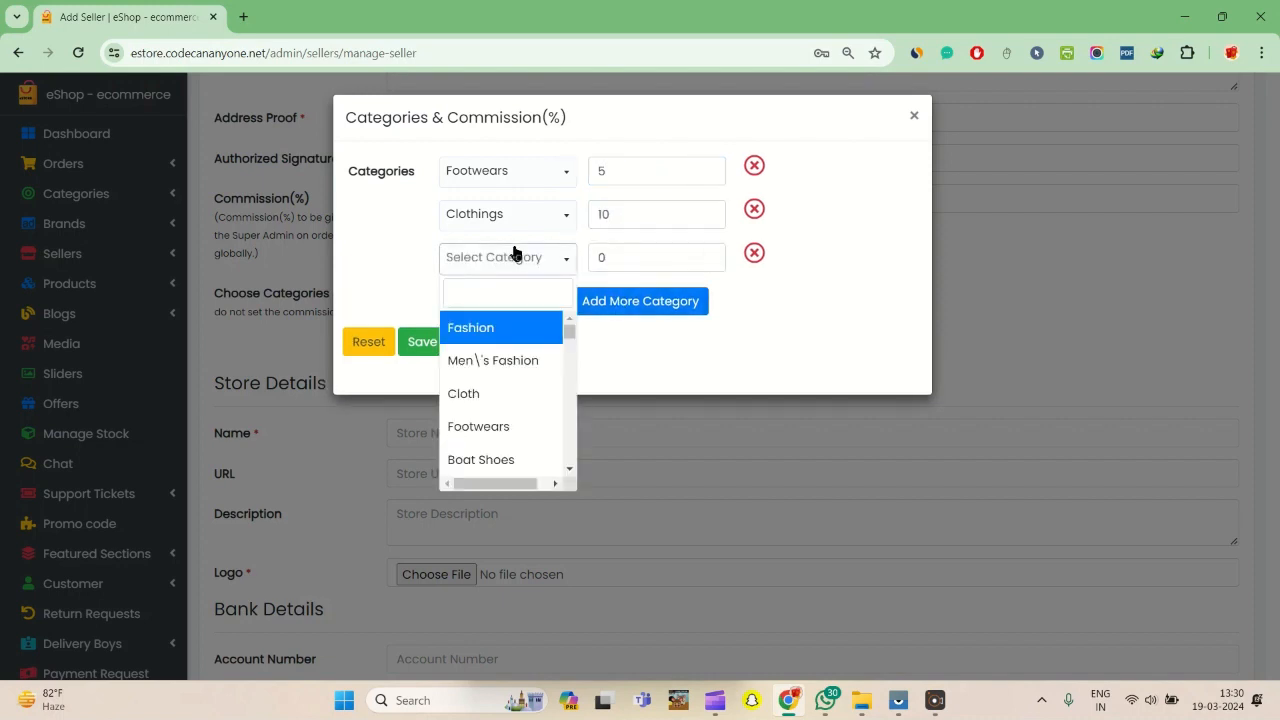
text(jewel)
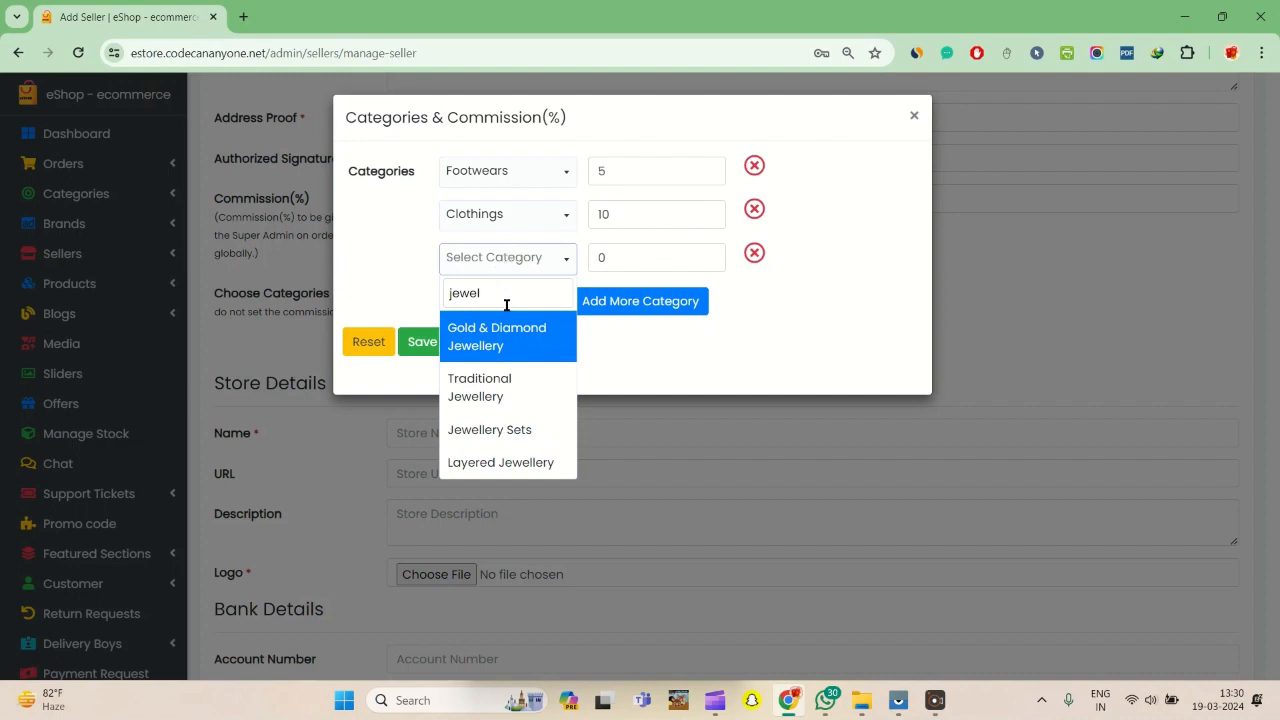
click(505, 399)
click(675, 260)
key(BackSpace)
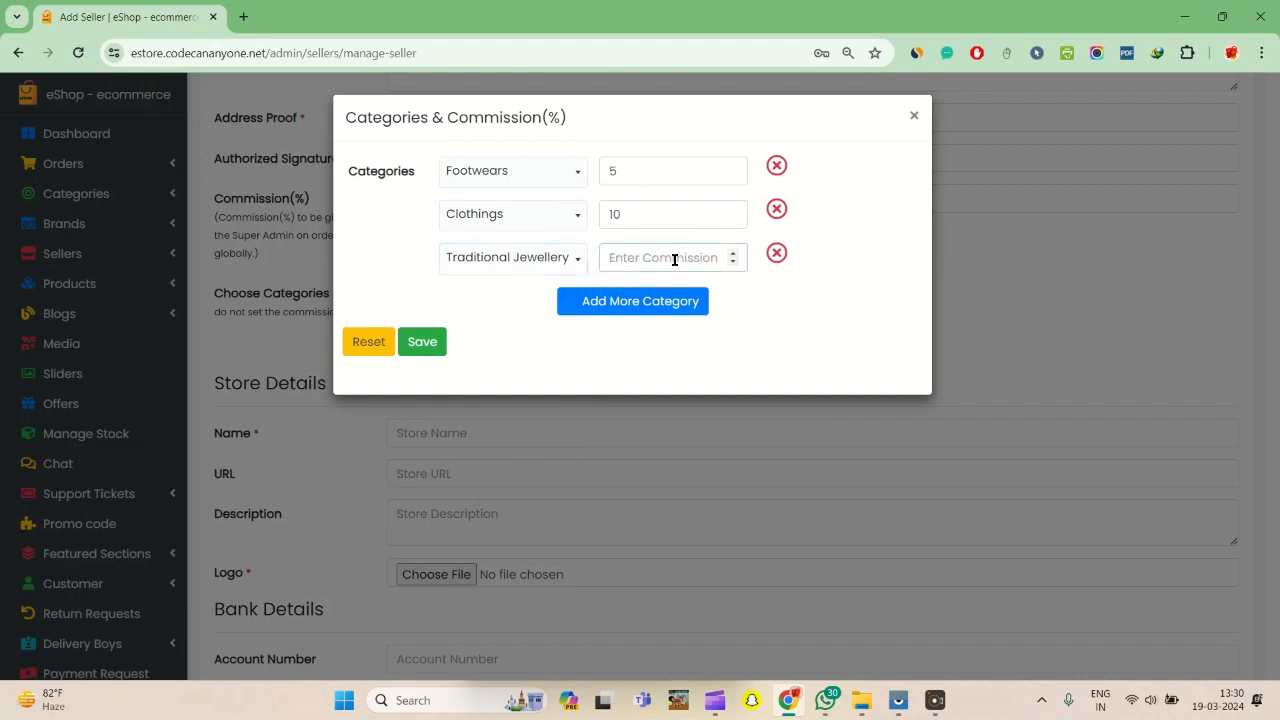
text(20)
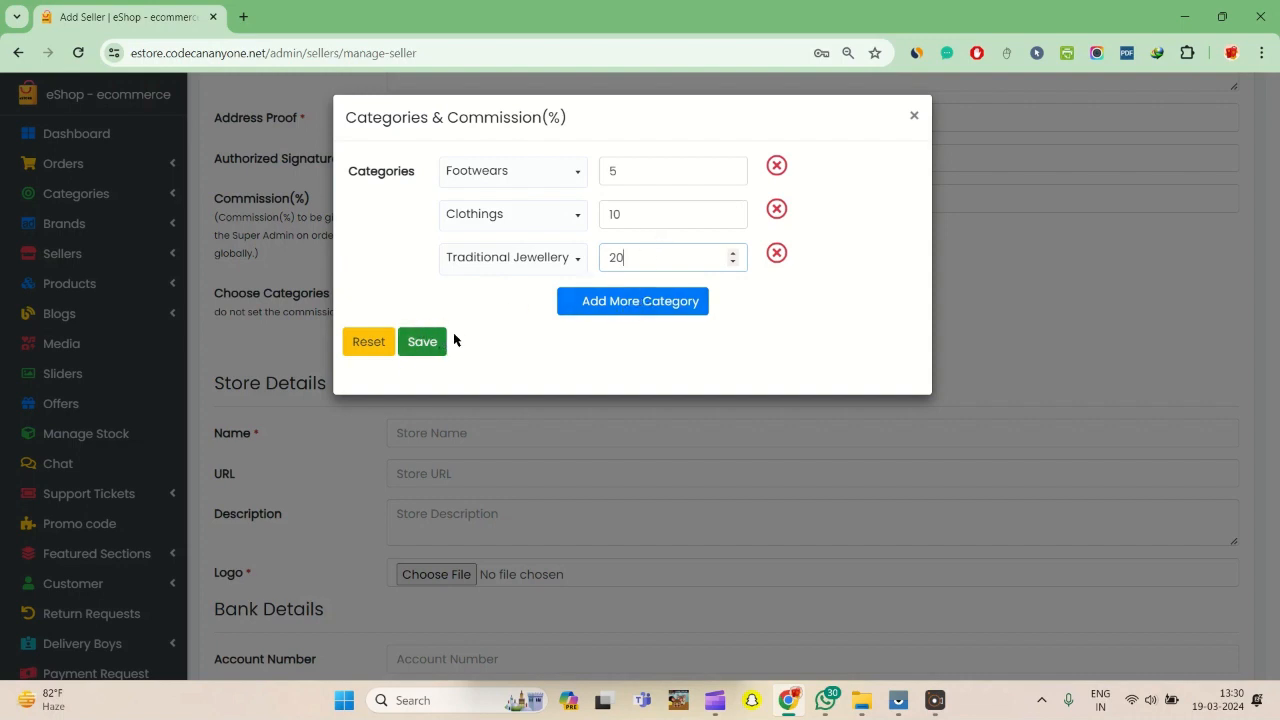
click(426, 345)
click(422, 345)
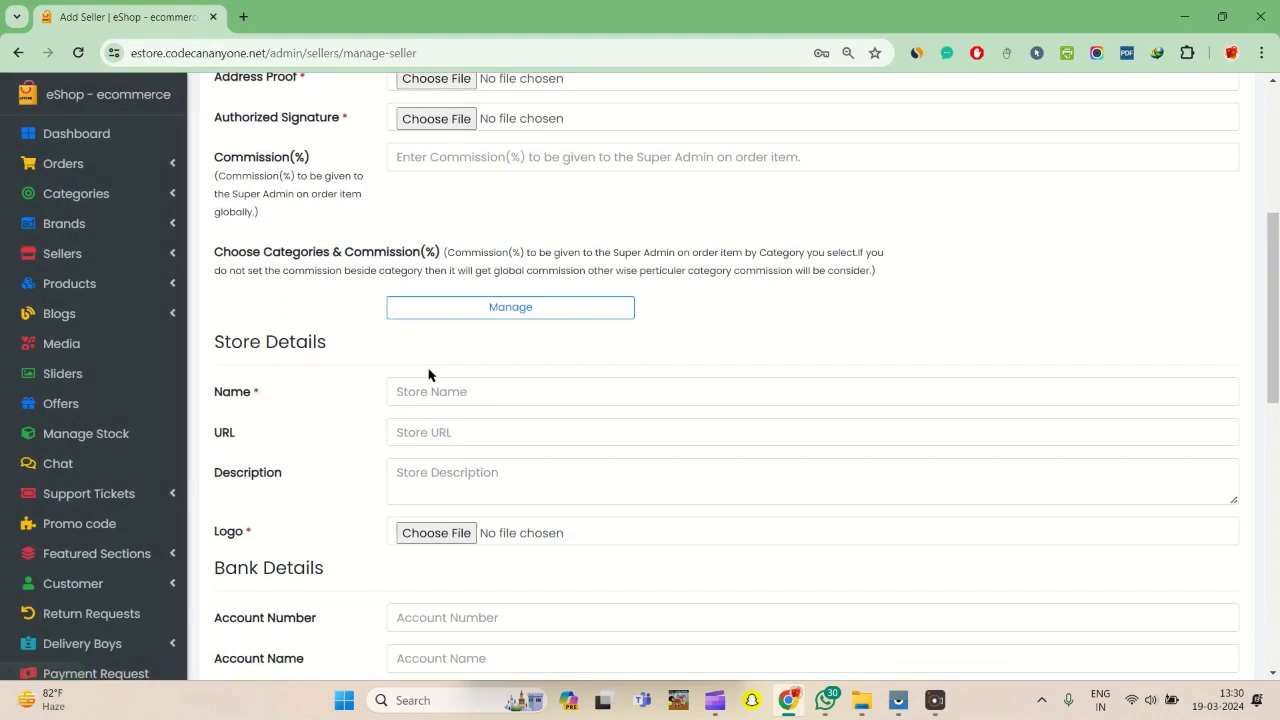
- Set the store name to Vansh Traders in the store details
scroll(429, 374, down, 3)
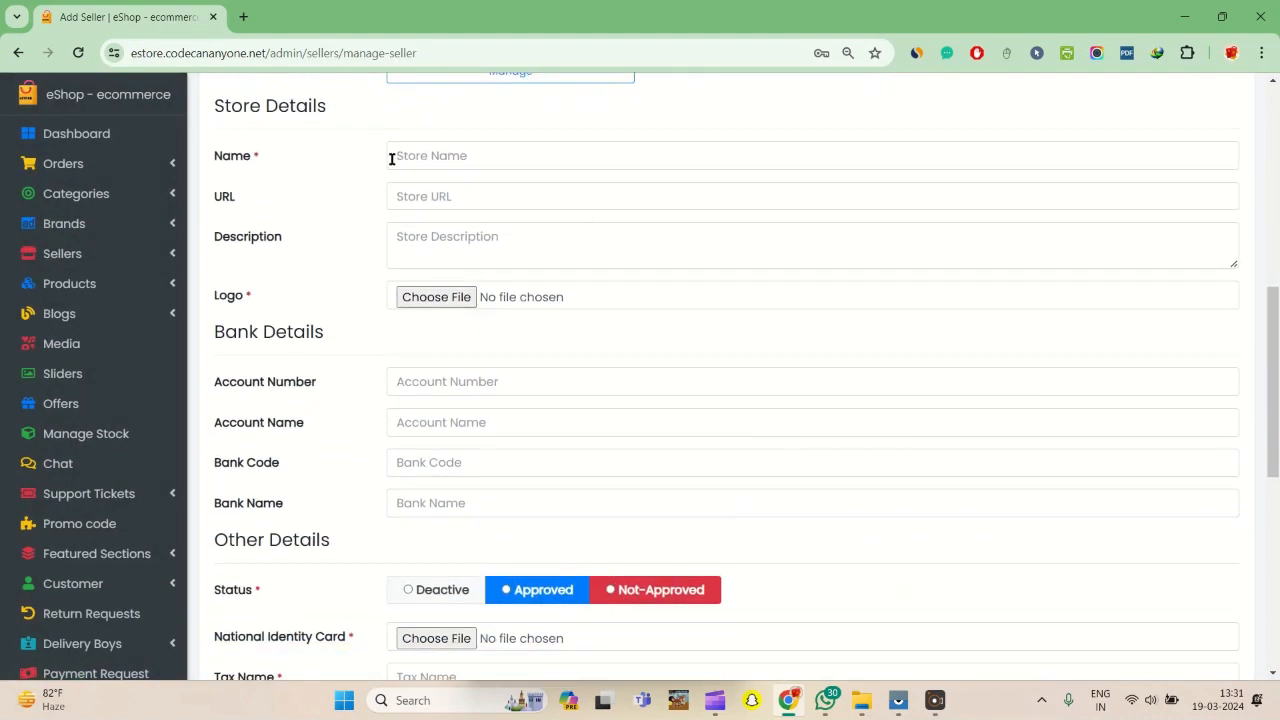
click(522, 160)
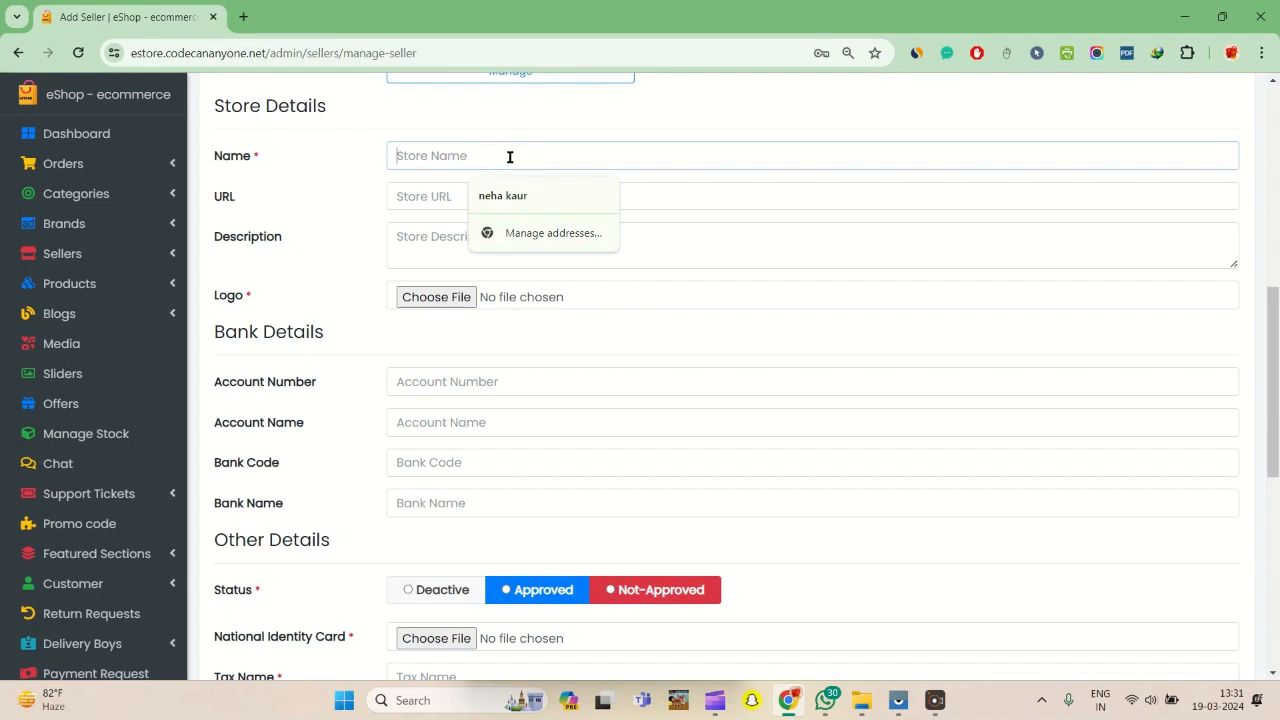
text(Abmsh)
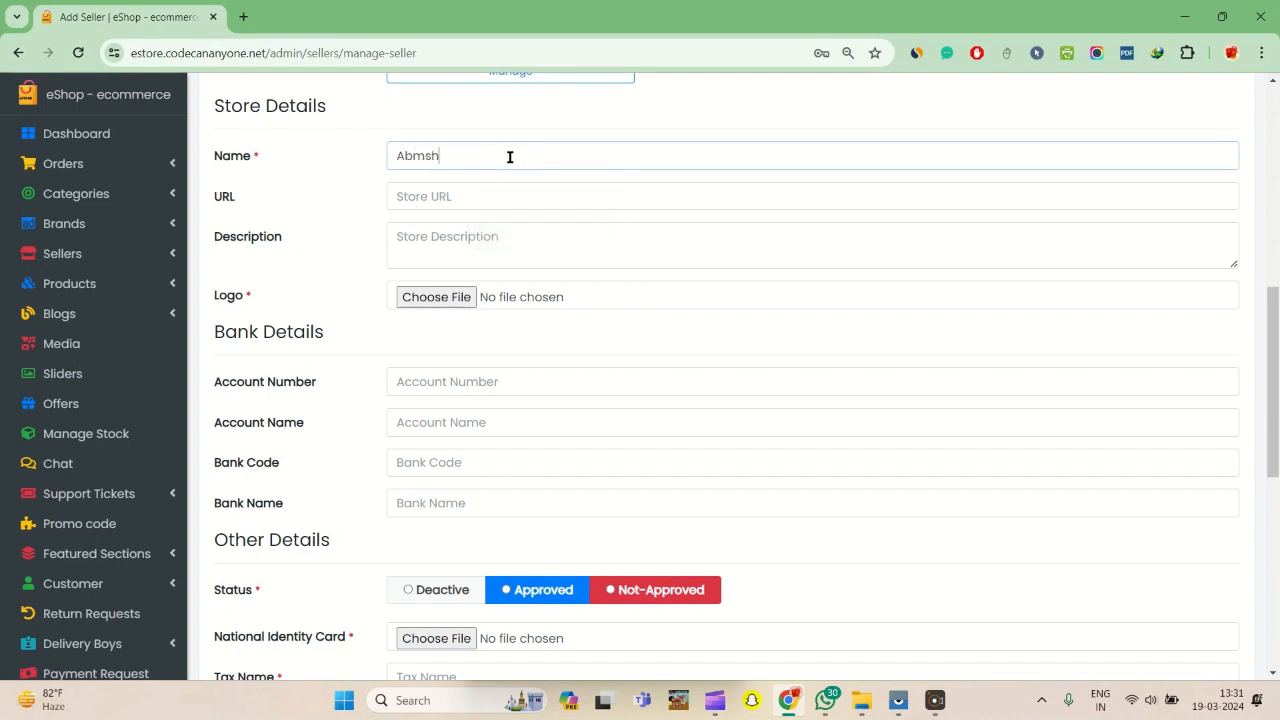
key(BackSpace)
key(BackSpace)
key(BackSpace)
key(BackSpace)
key(BackSpace)
text(Vansh)
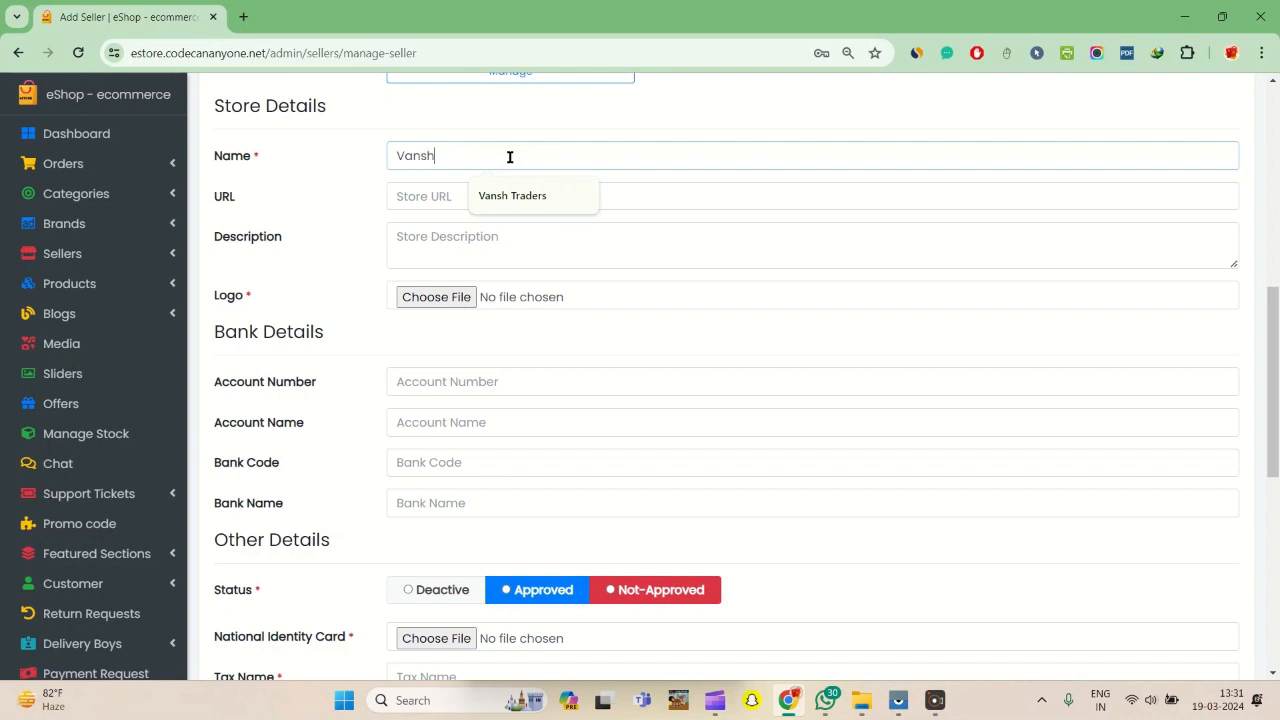
key(Down)
key(Return)
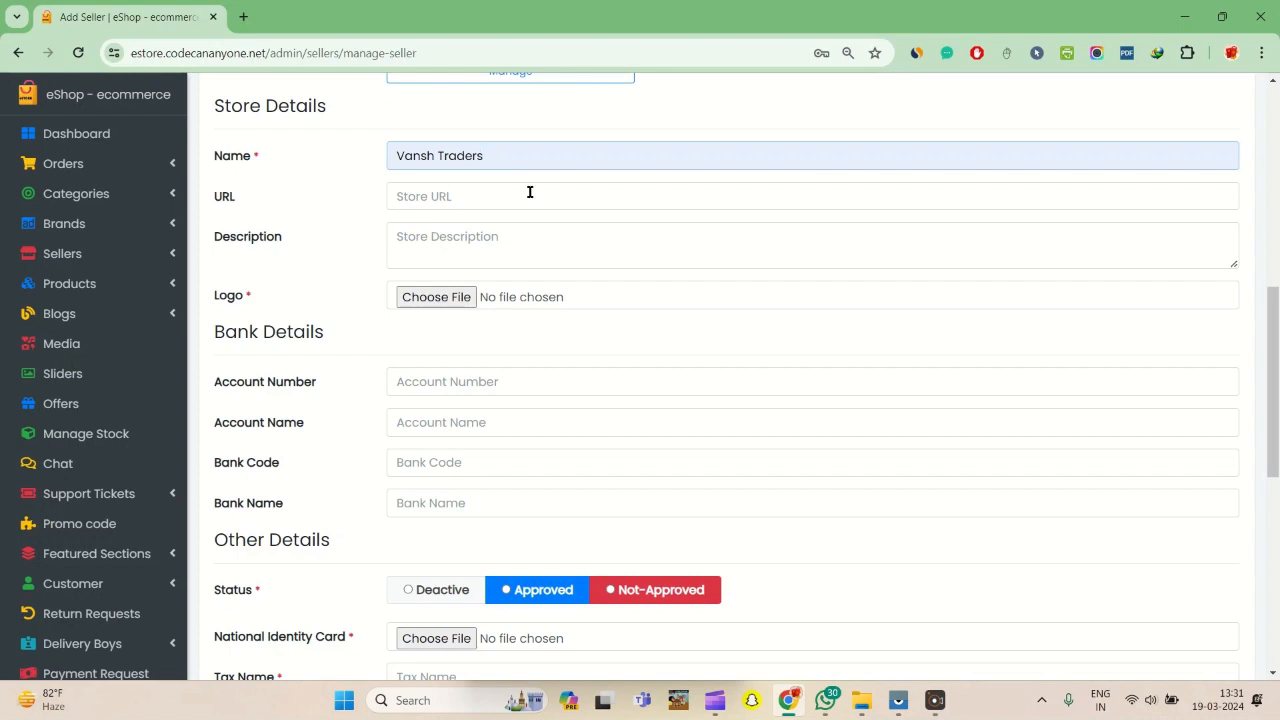
- Enter "Multi products" as the store description
click(470, 244)
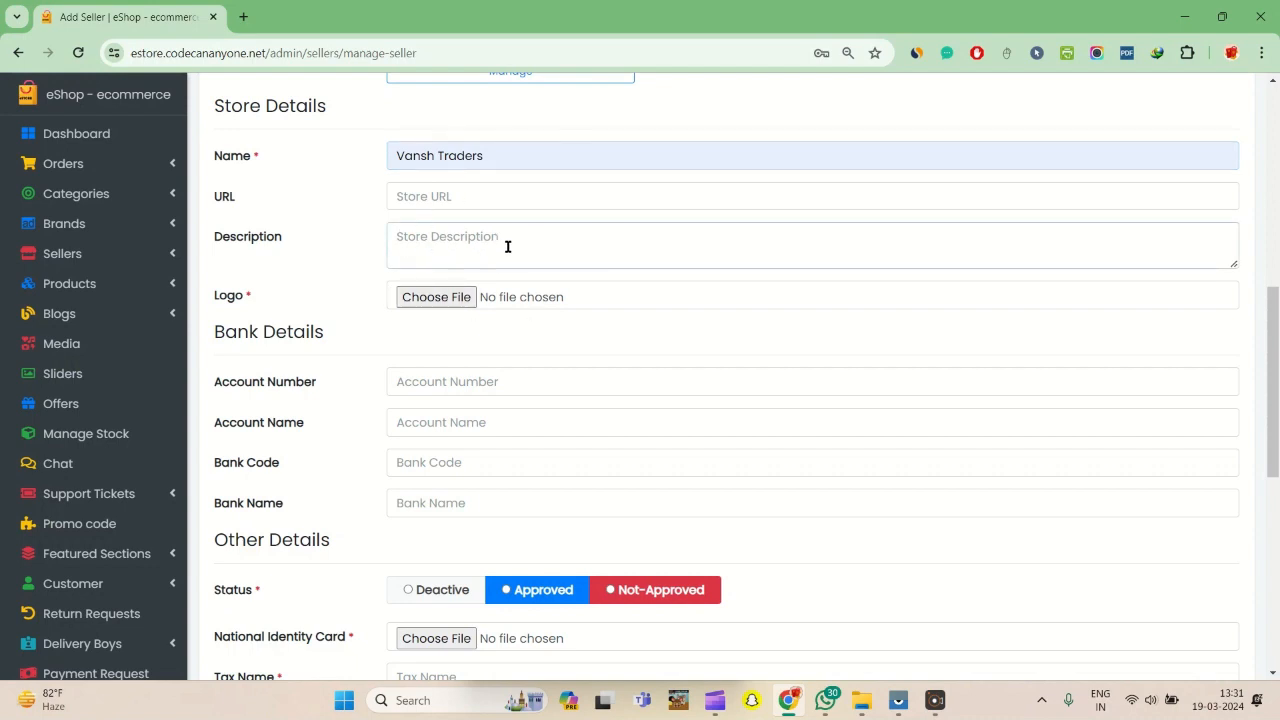
text(Mukti)
text( producta)
click(427, 236)
key(BackSpace)
text(l)
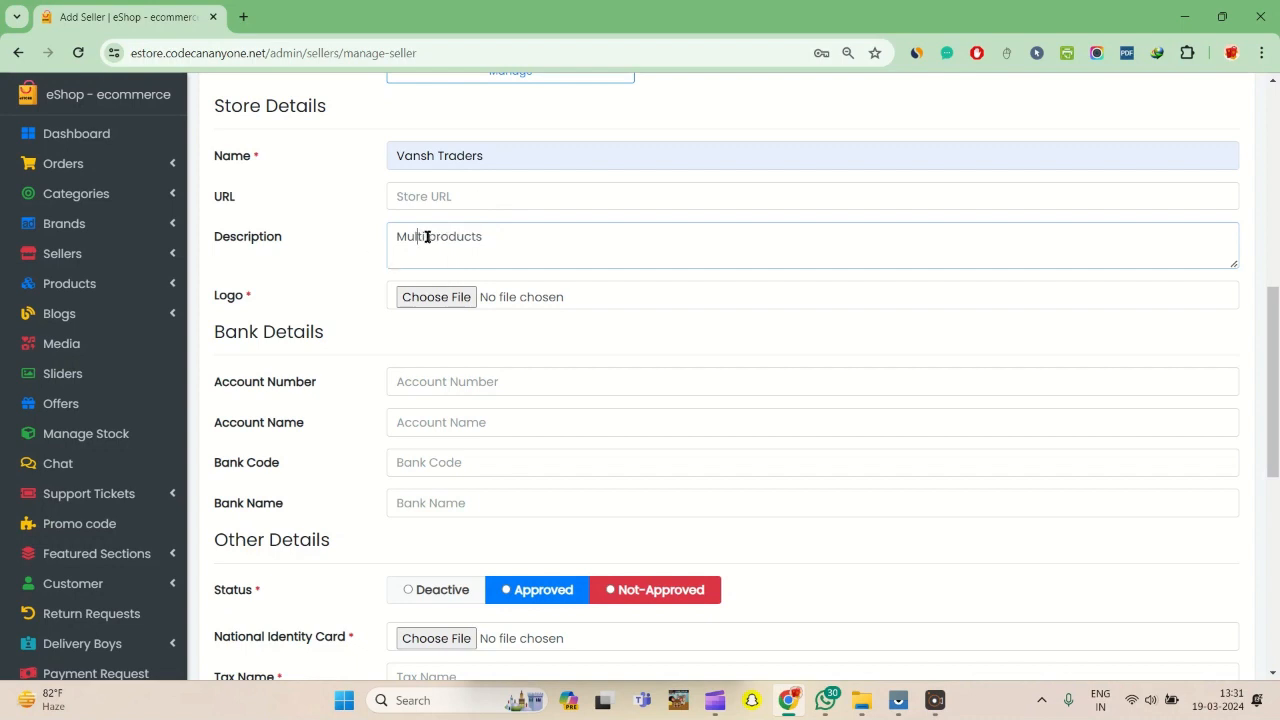
- Attach the Screenshot_1 image from the Desktop as the store logo
click(433, 298)
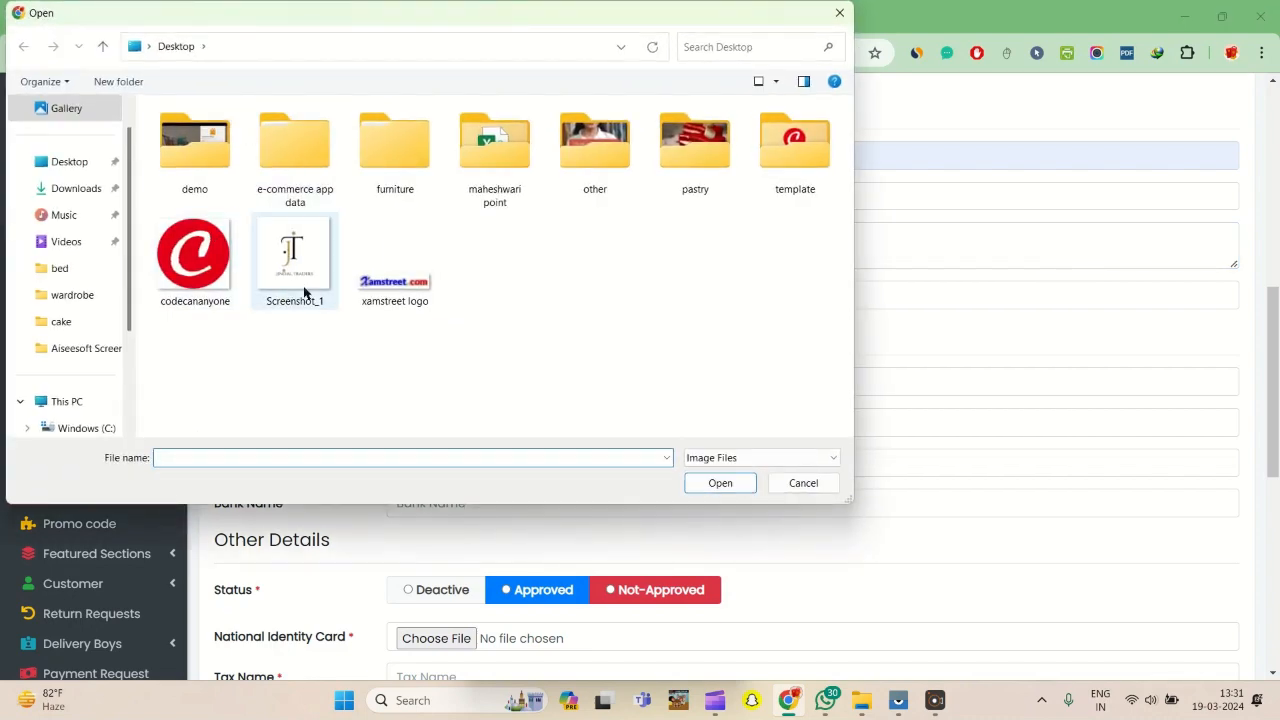
click(311, 261)
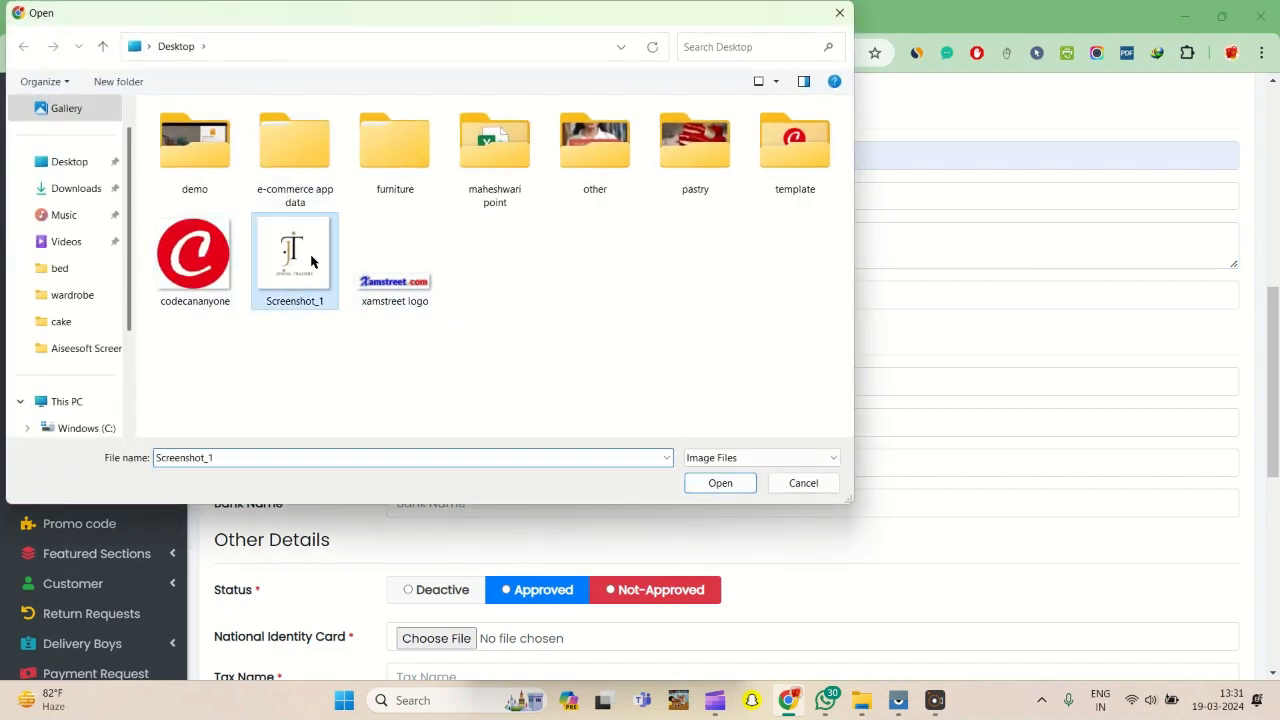
double_click(311, 261)
- Leave the bank details empty and set the seller's status to Approved
scroll(277, 306, down, 1)
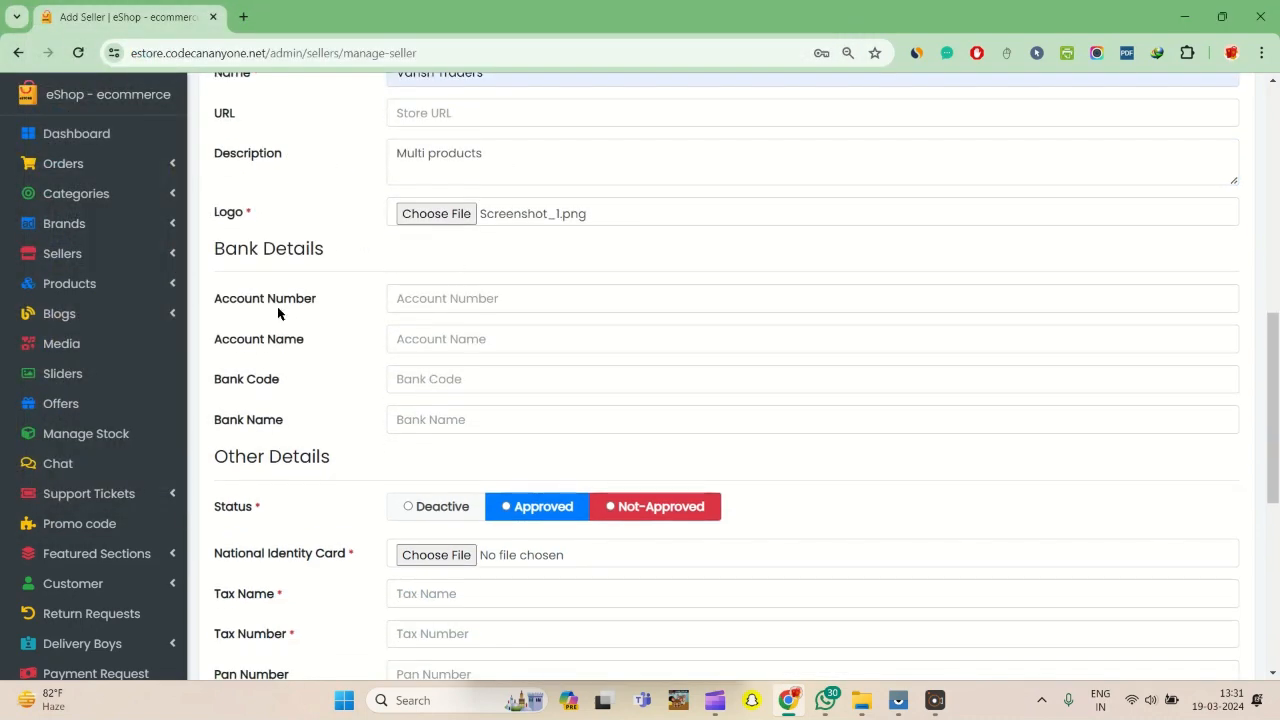
click(535, 297)
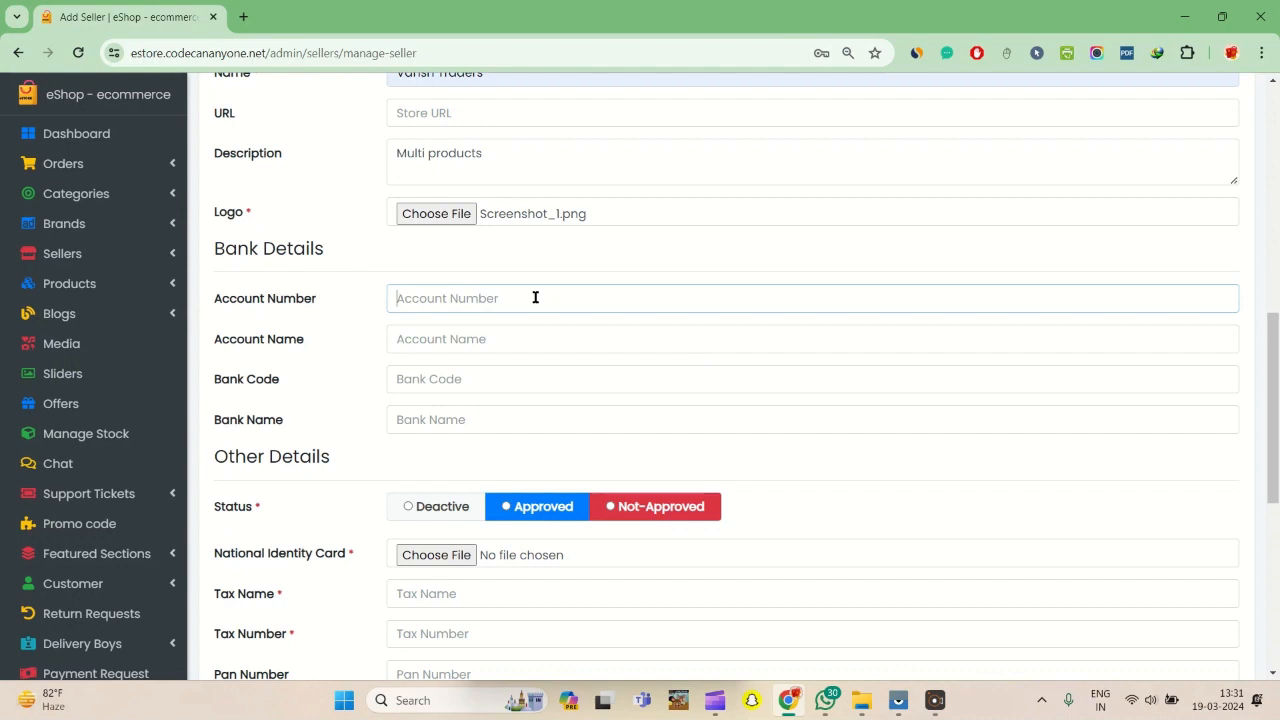
scroll(557, 246, down, 1)
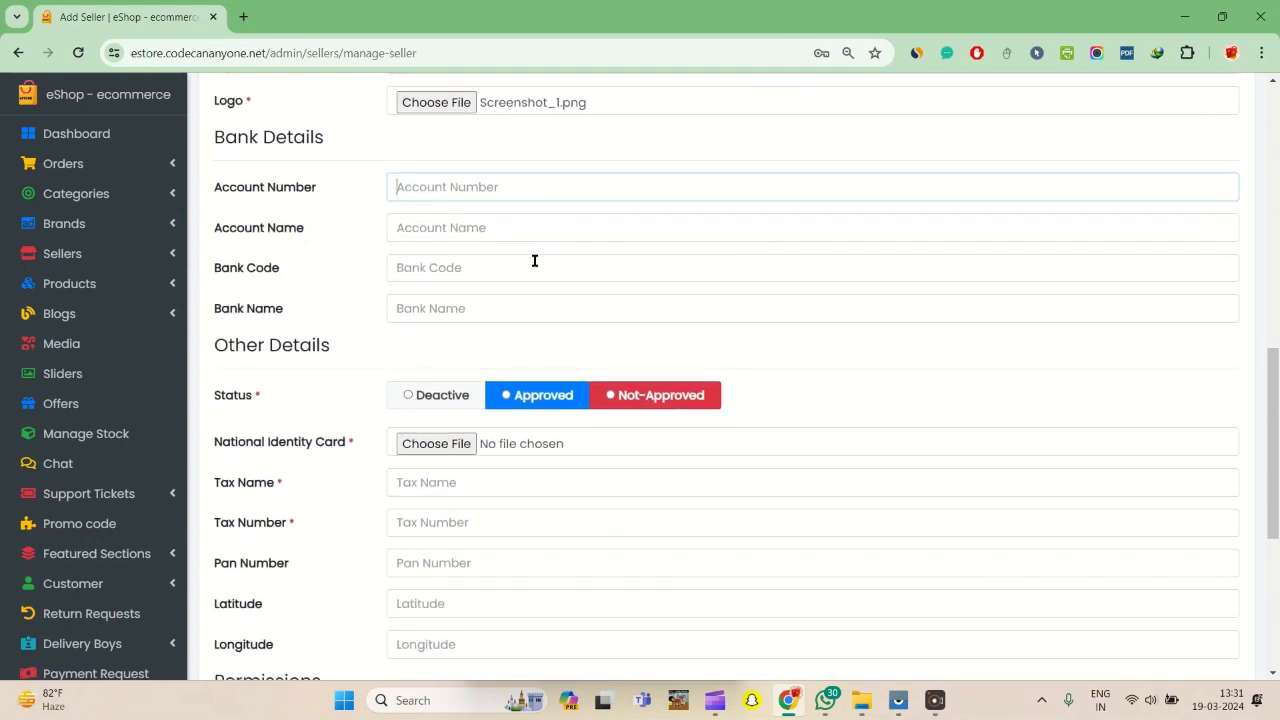
scroll(491, 254, down, 1)
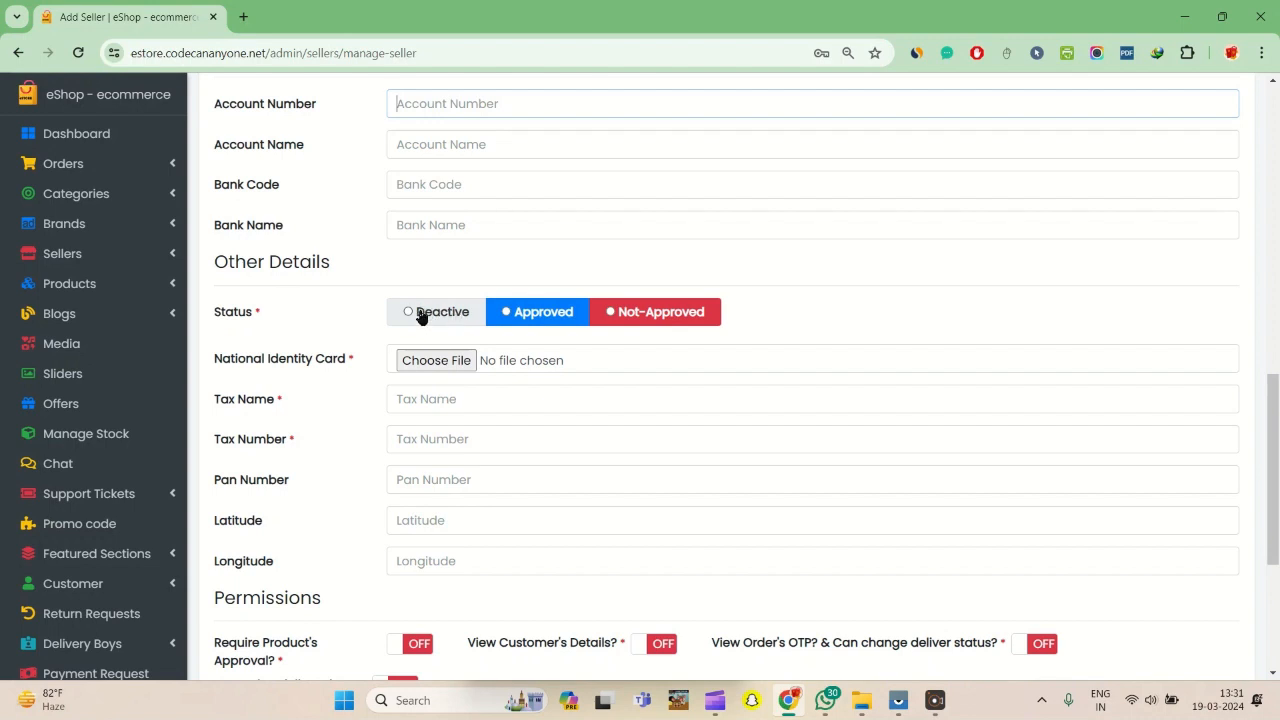
click(529, 320)
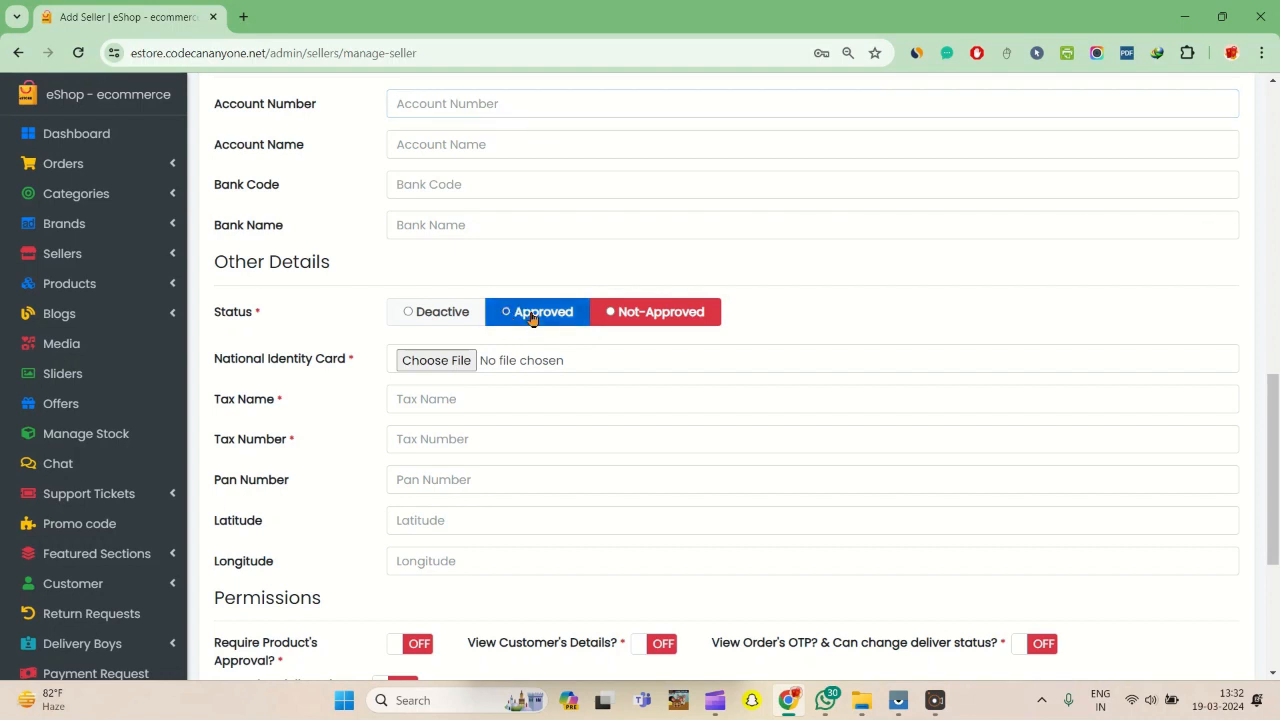
- Fill in the seller's tax name and tax number under the other details
scroll(491, 380, down, 1)
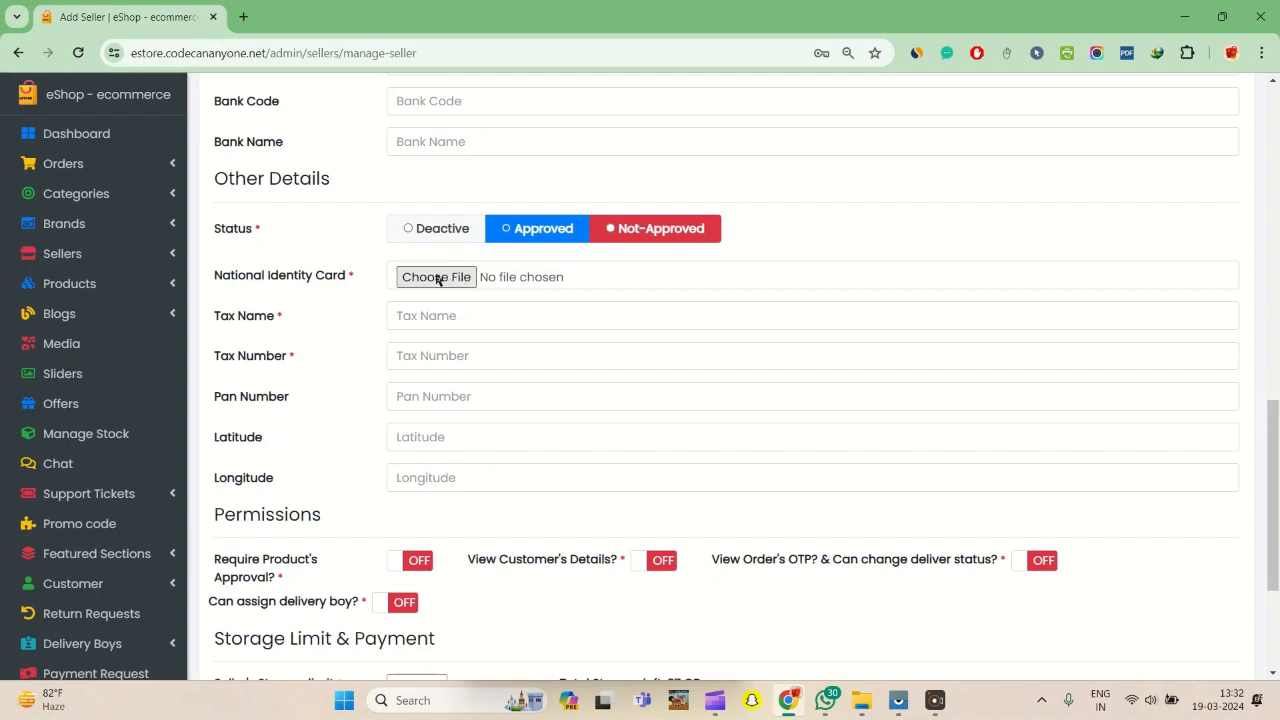
click(470, 315)
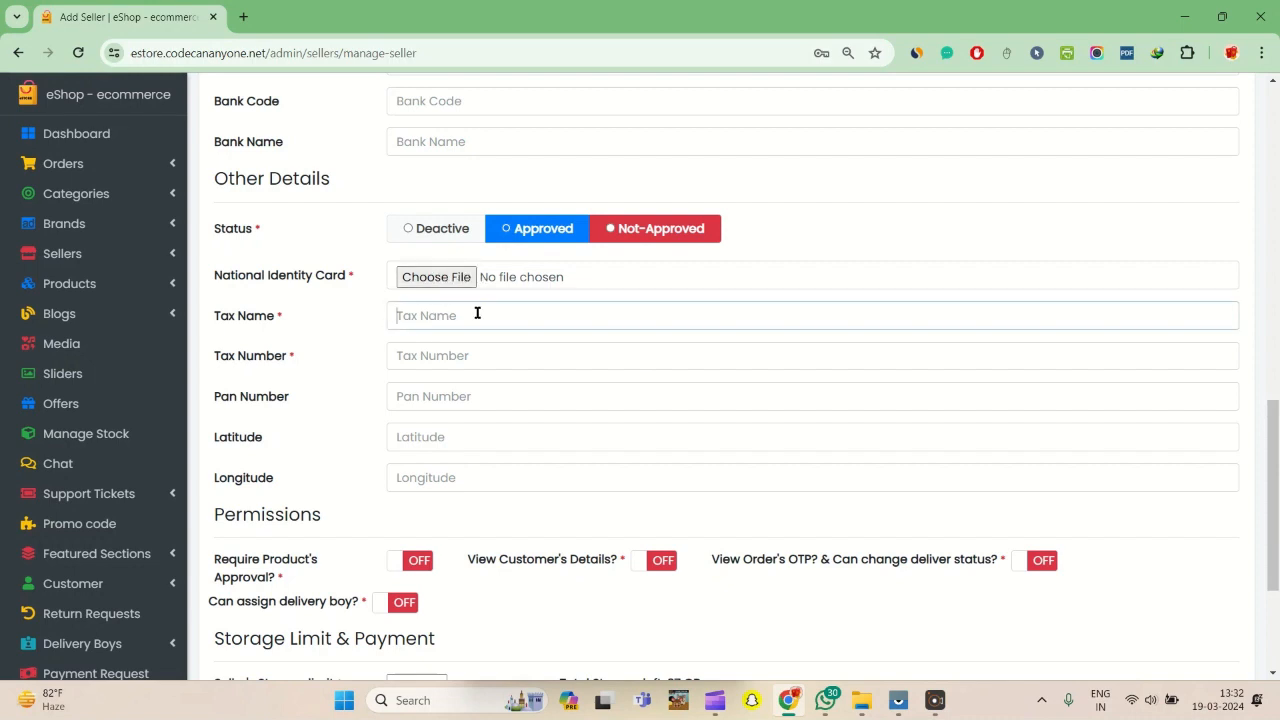
text(I)
double_click(466, 317)
text(vansh)
click(531, 364)
text(123)
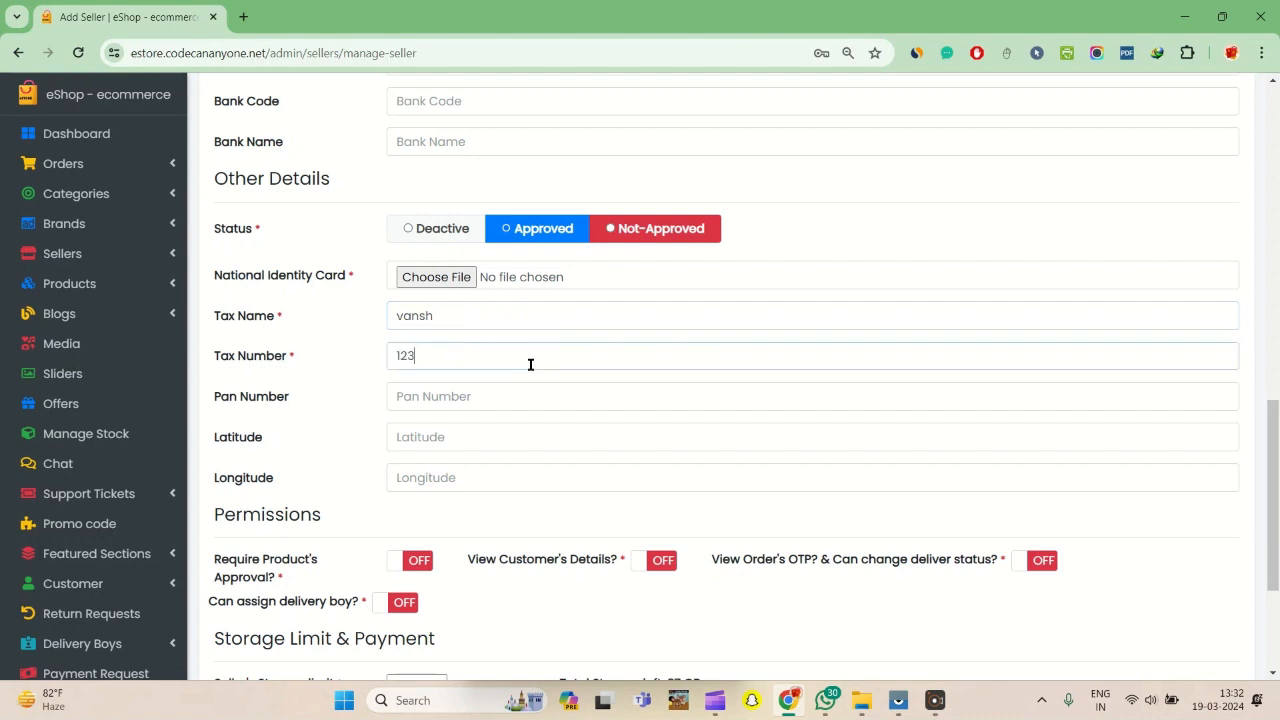
text(456)
- Switch the Require Product's Approval and View Customer's Details permissions on and back off
scroll(481, 405, down, 1)
scroll(481, 409, down, 1)
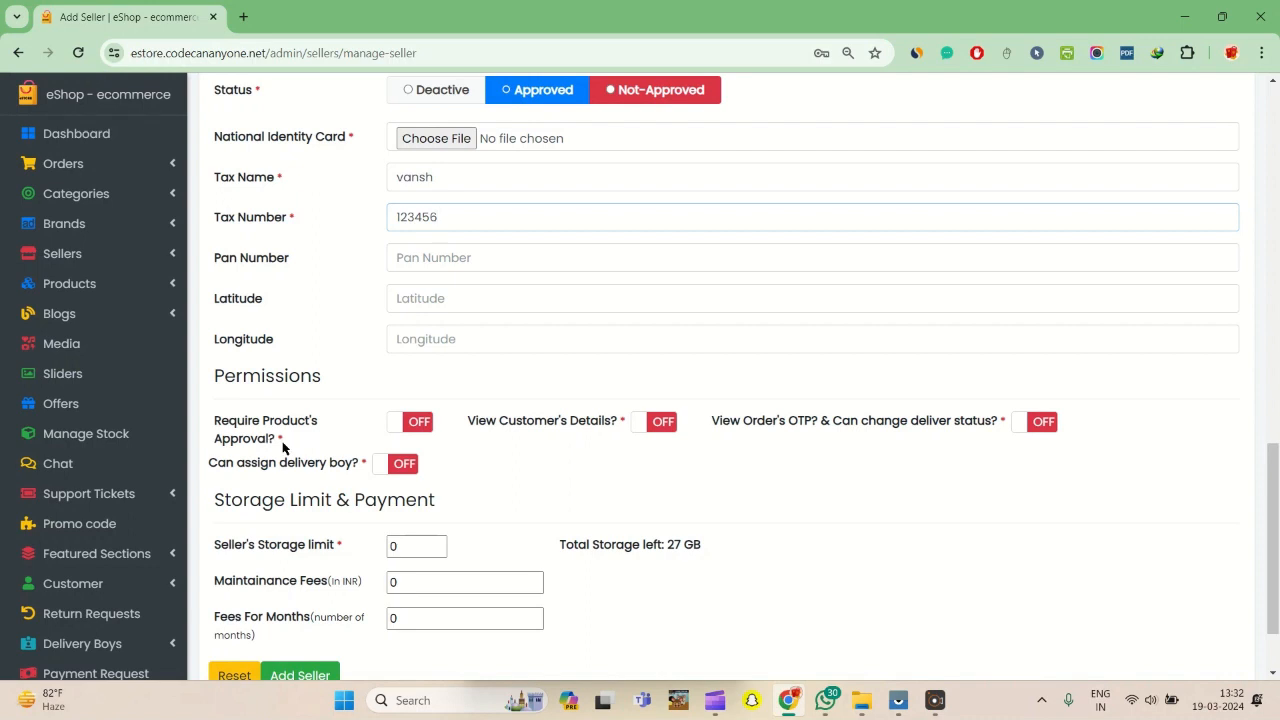
click(412, 423)
click(419, 424)
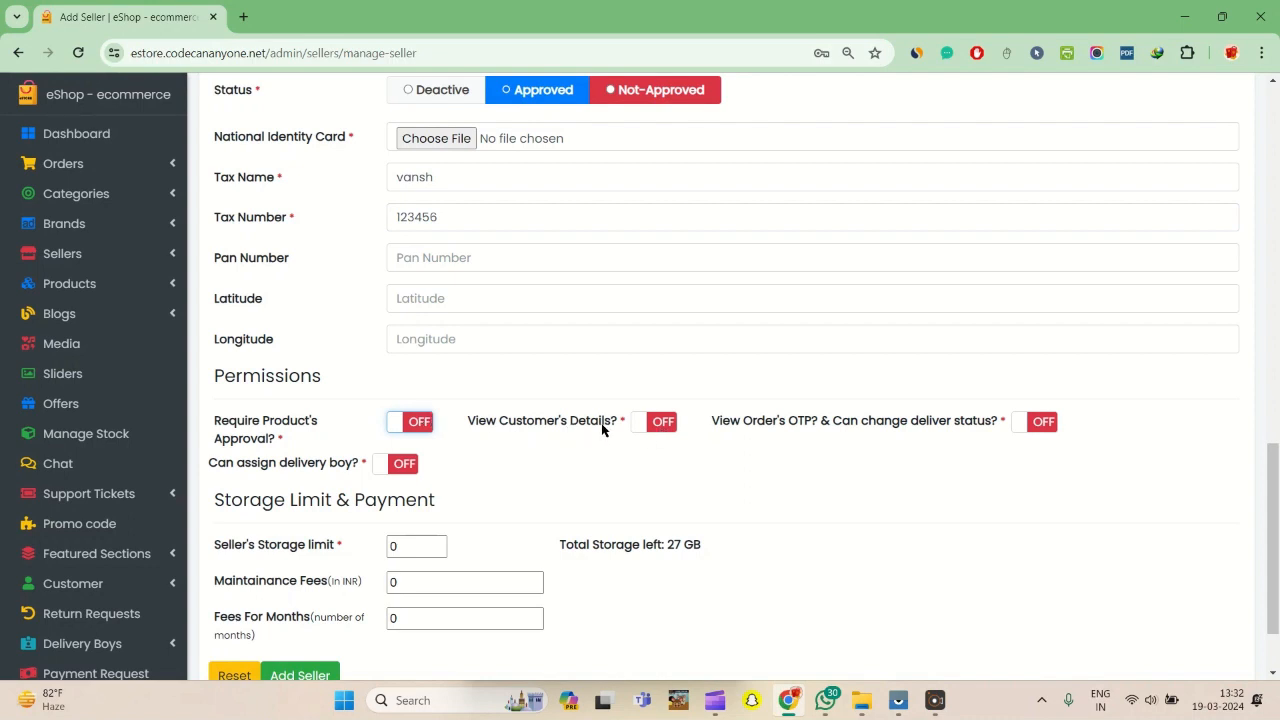
click(670, 423)
click(668, 423)
- Set the seller's storage limit to 1 GB
scroll(652, 457, down, 2)
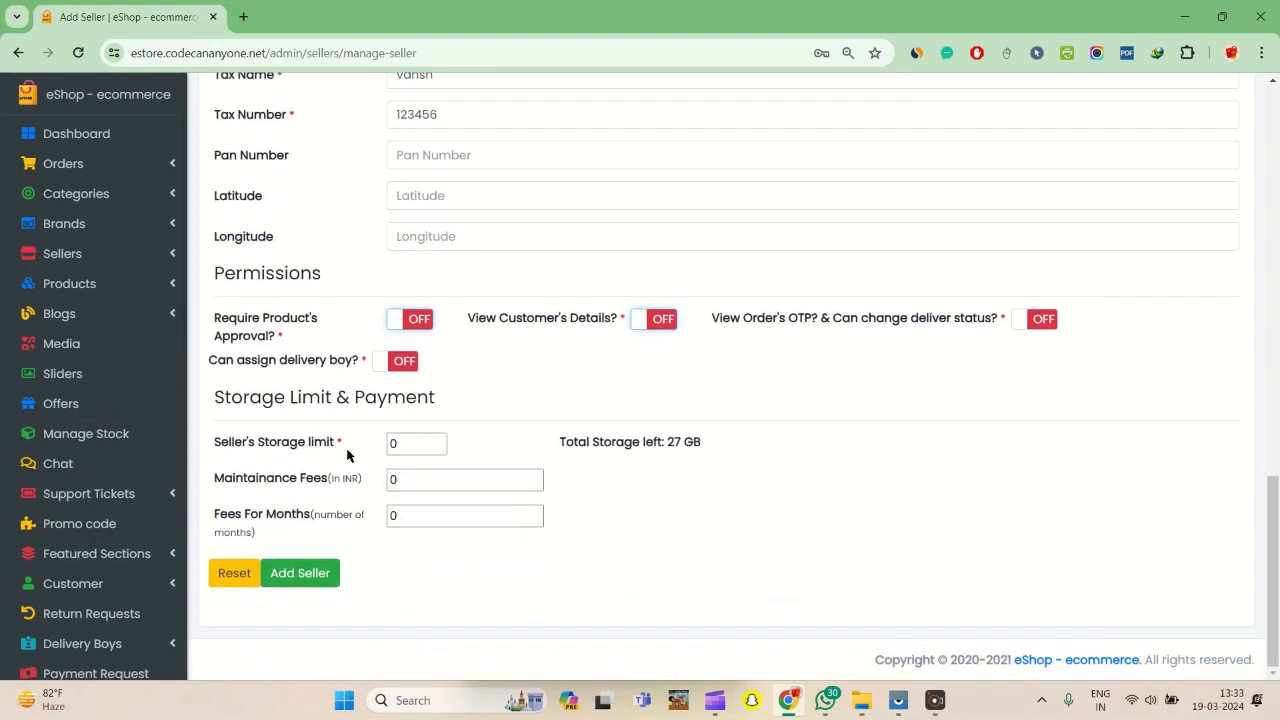
click(410, 442)
text(1)
- Review the completed seller form and submit it to add the seller
scroll(742, 386, up, 6)
scroll(716, 435, up, 2)
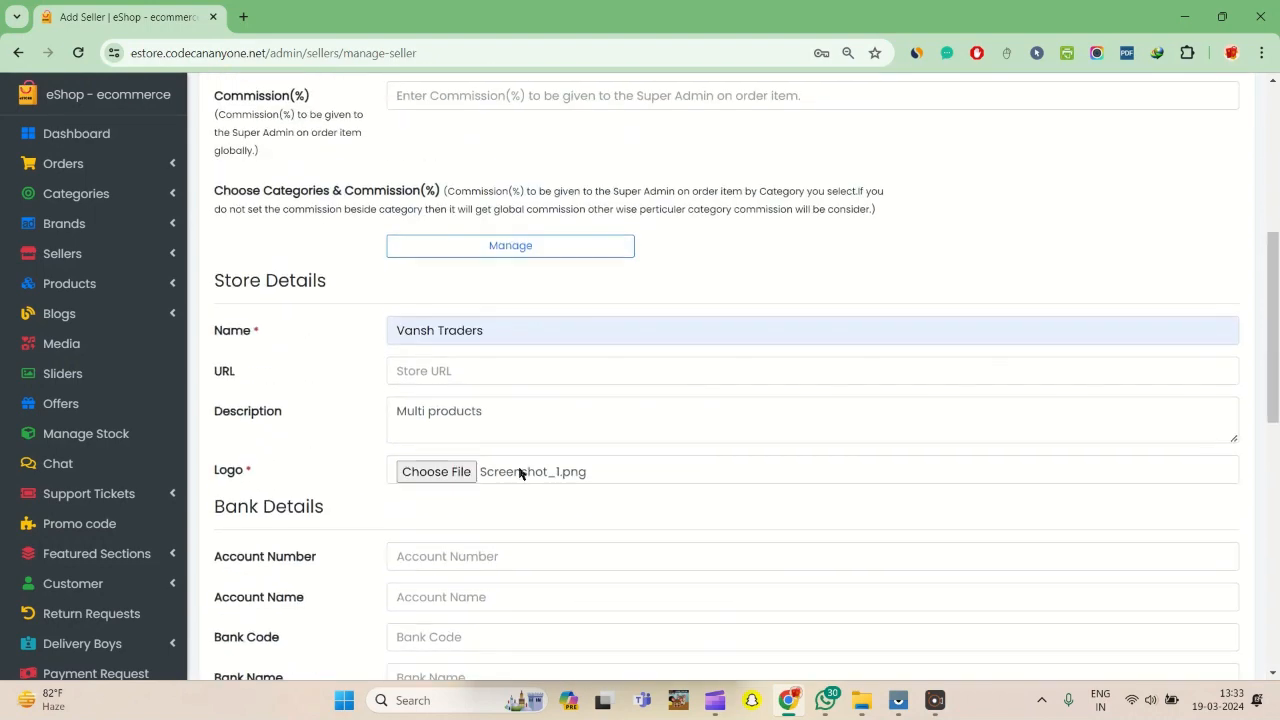
scroll(489, 431, down, 8)
click(300, 586)
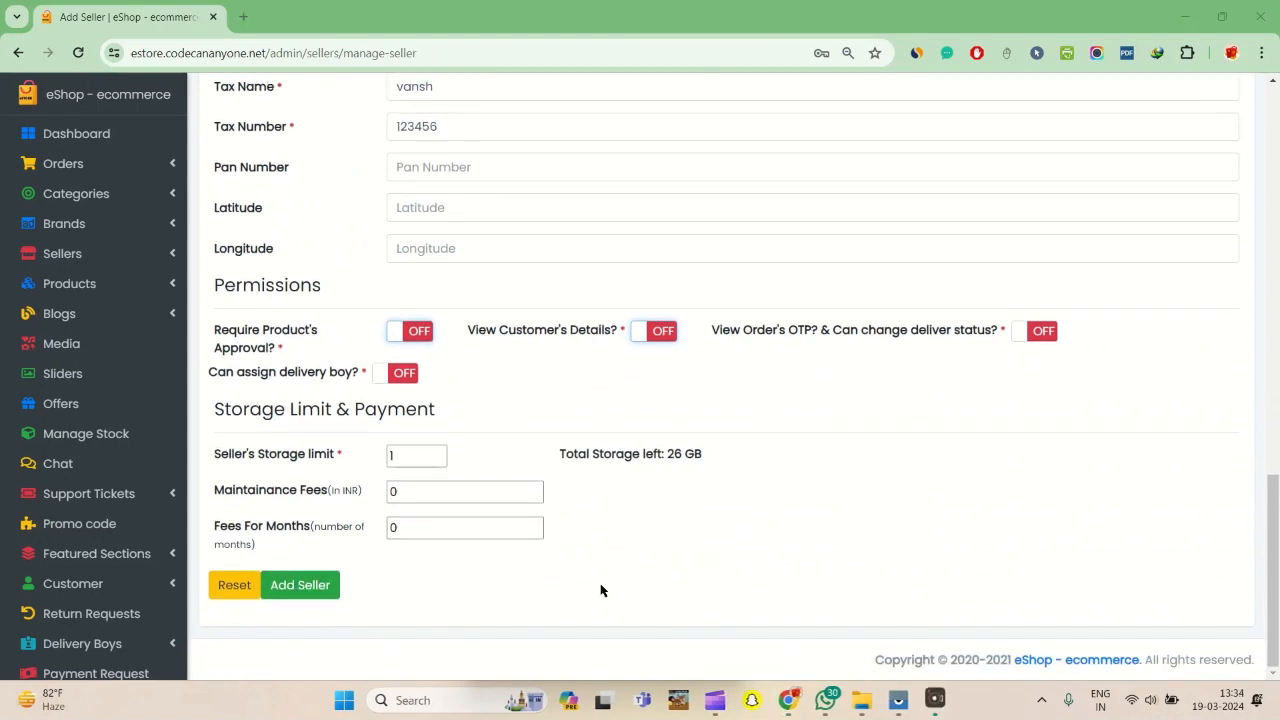
scroll(614, 331, up, 5)
scroll(649, 300, down, 5)
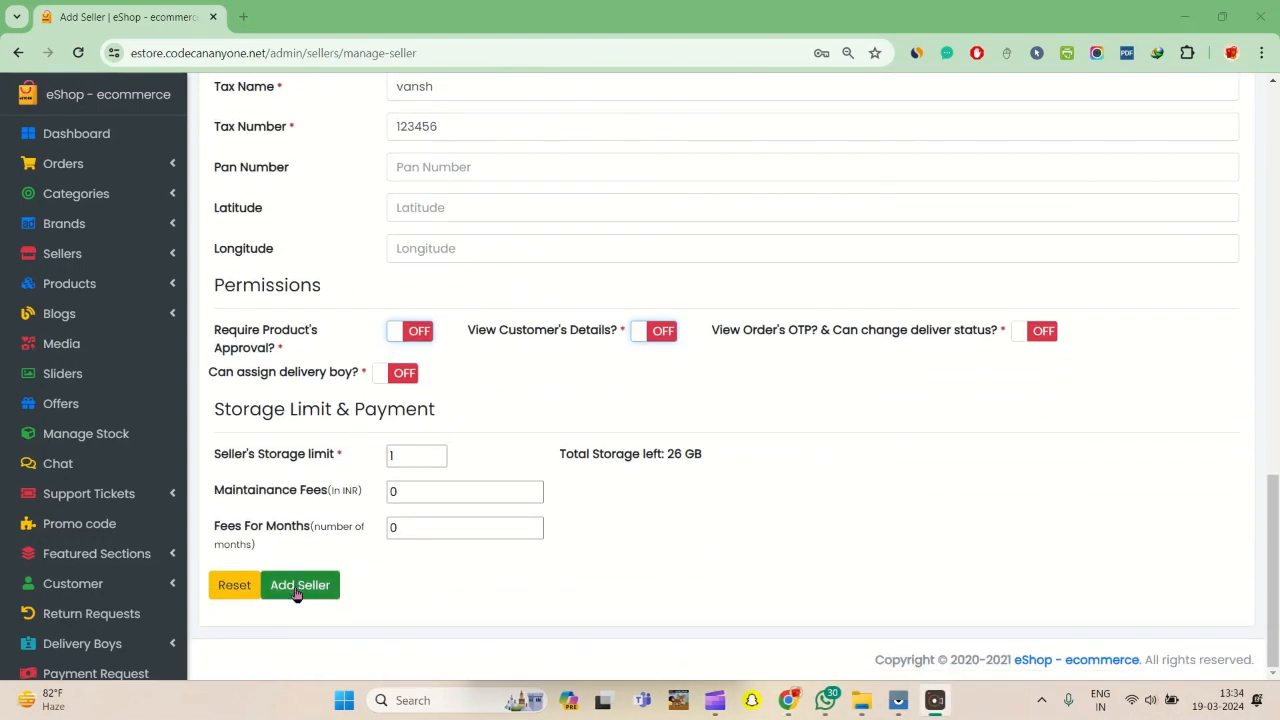
click(298, 590)
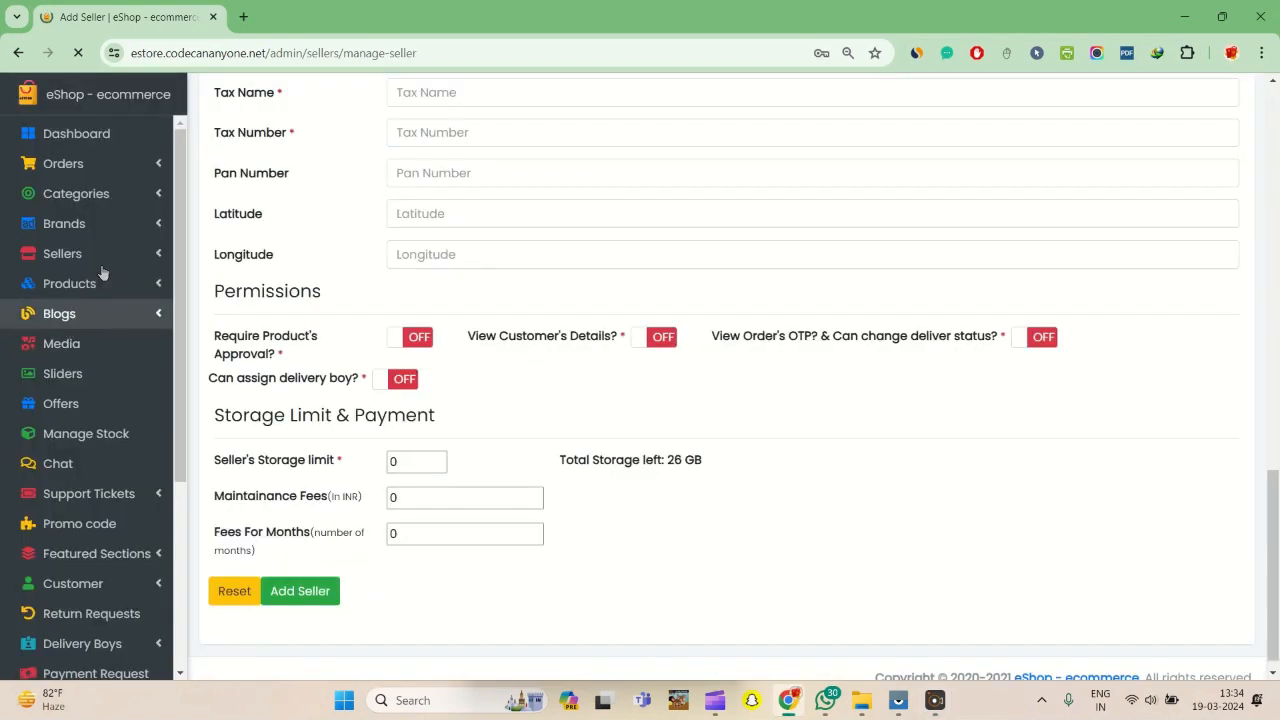
- Open the seller list and examine the new seller's row across all columns, including the available actions
click(72, 261)
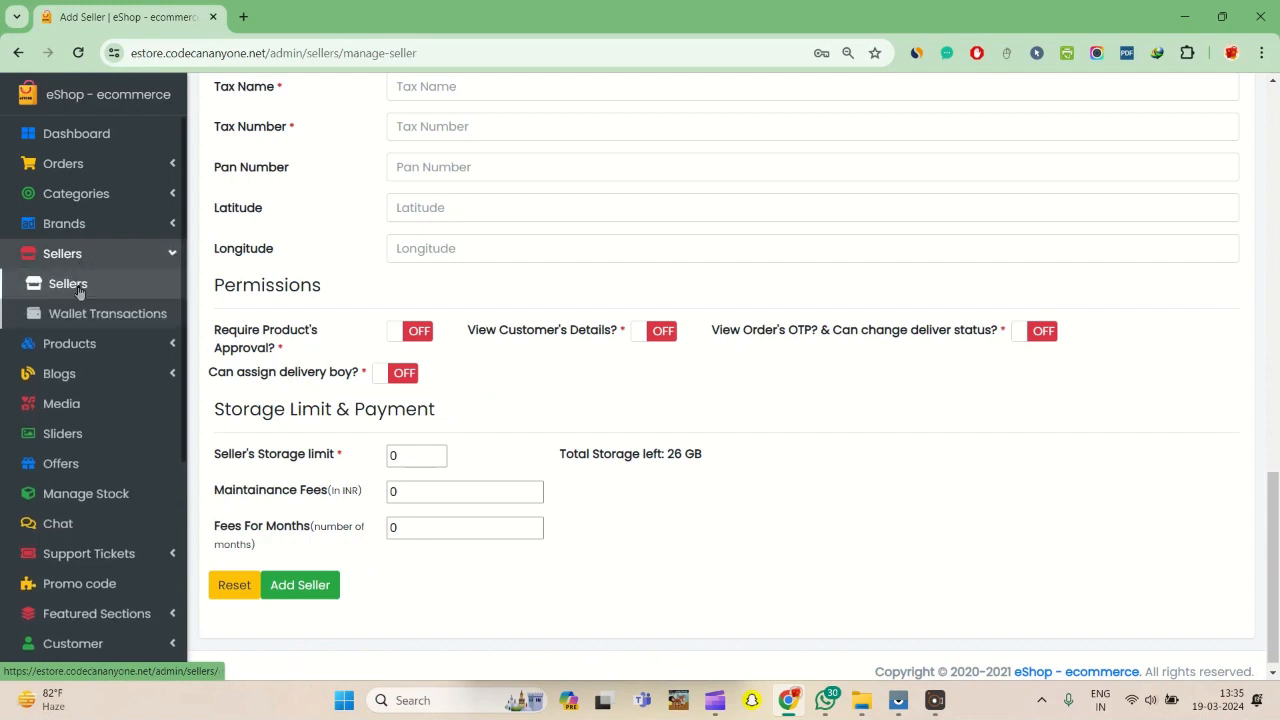
click(78, 286)
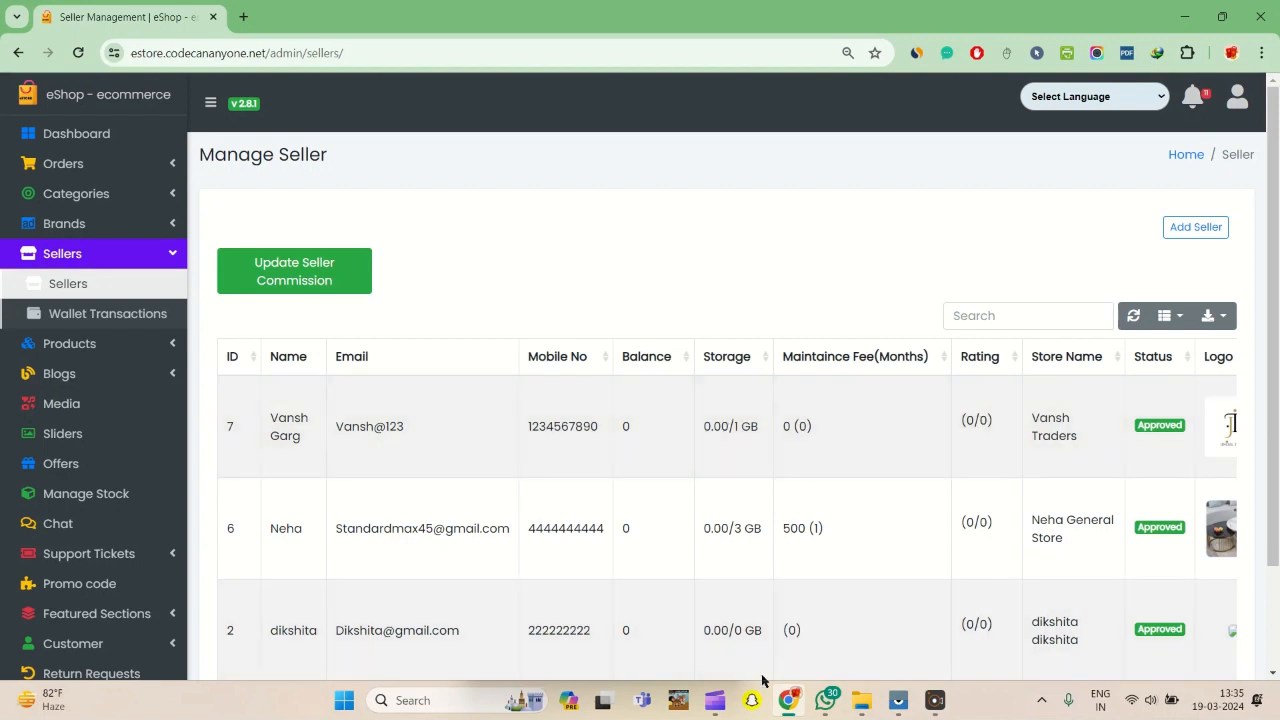
scroll(943, 609, down, 2)
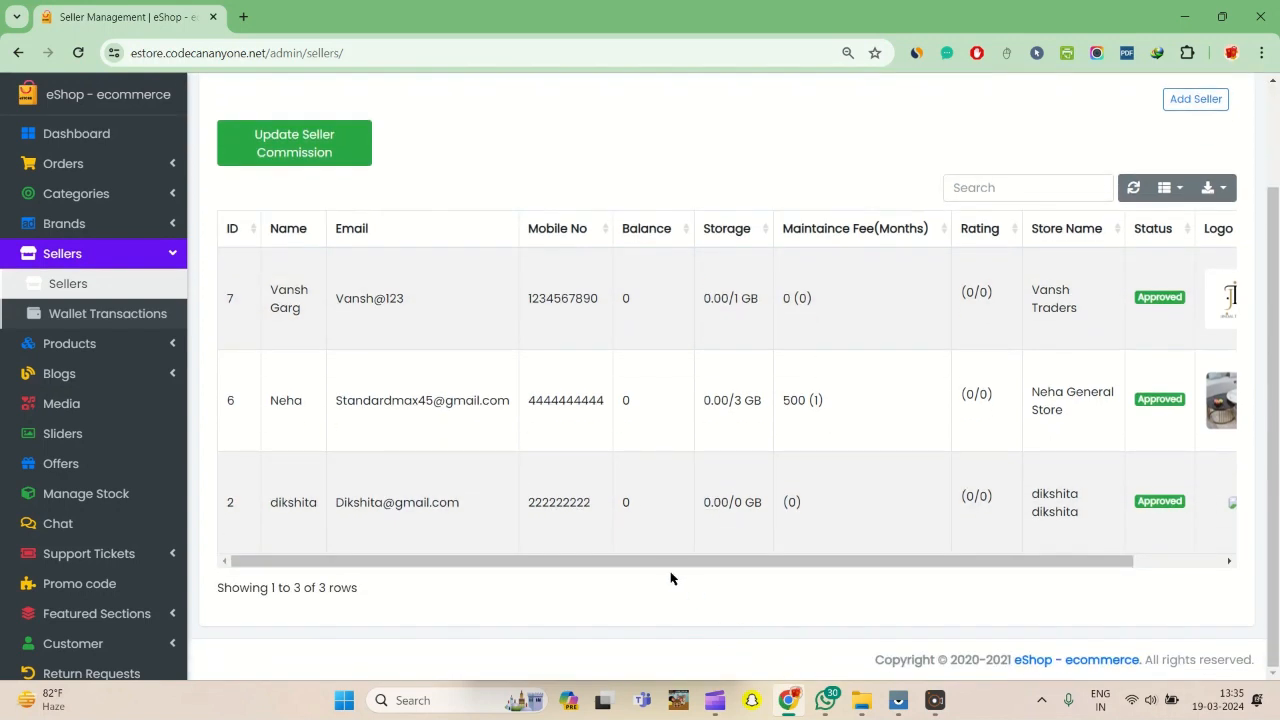
drag(677, 563, 883, 558)
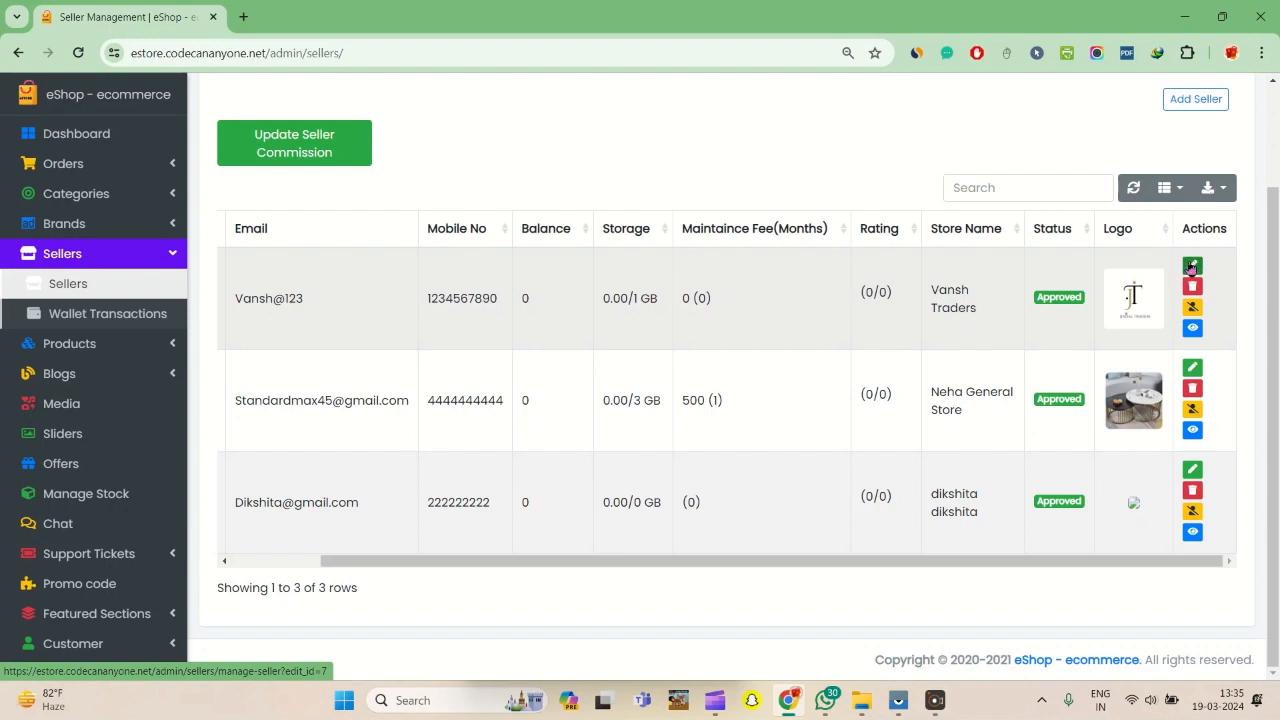
scroll(780, 563, left, 3)
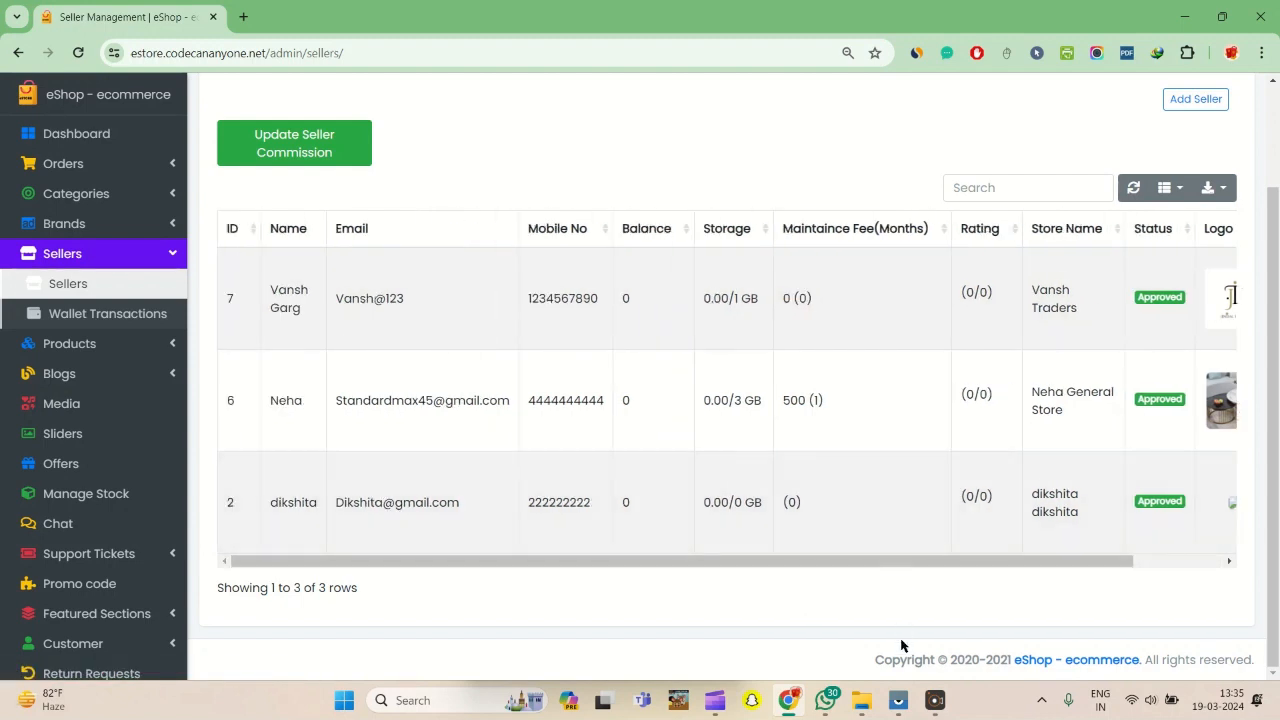